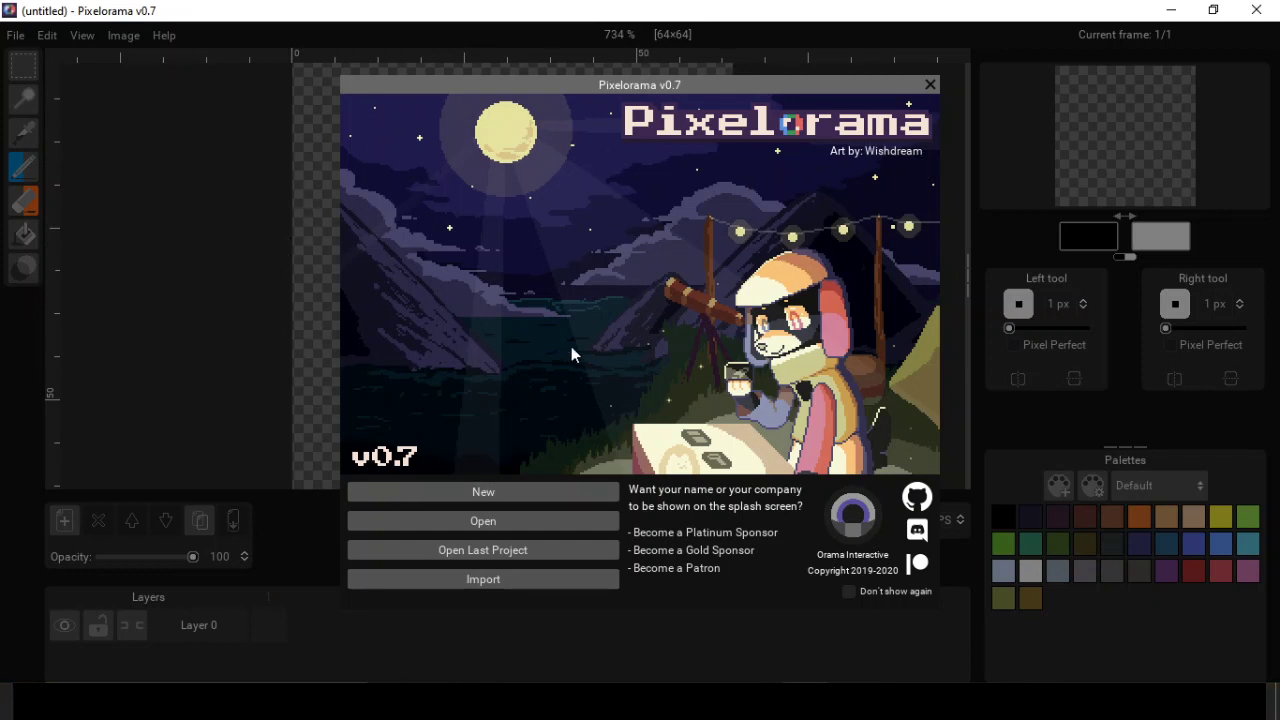
- Choose New on the splash screen to bring up the new-image size dialog
left_click(545, 494)
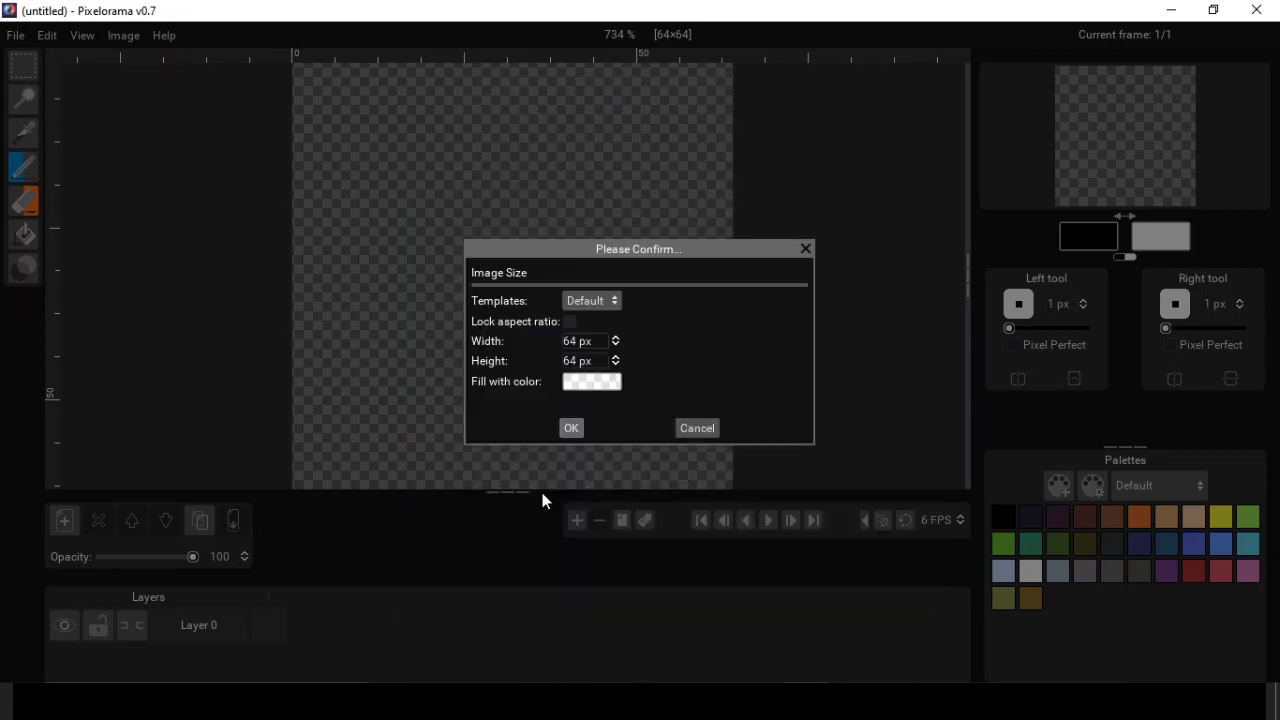
- Create a 32x32 canvas from the 32x32 template with transparent fill, zoomed into view
left_click(592, 300)
left_click(614, 360)
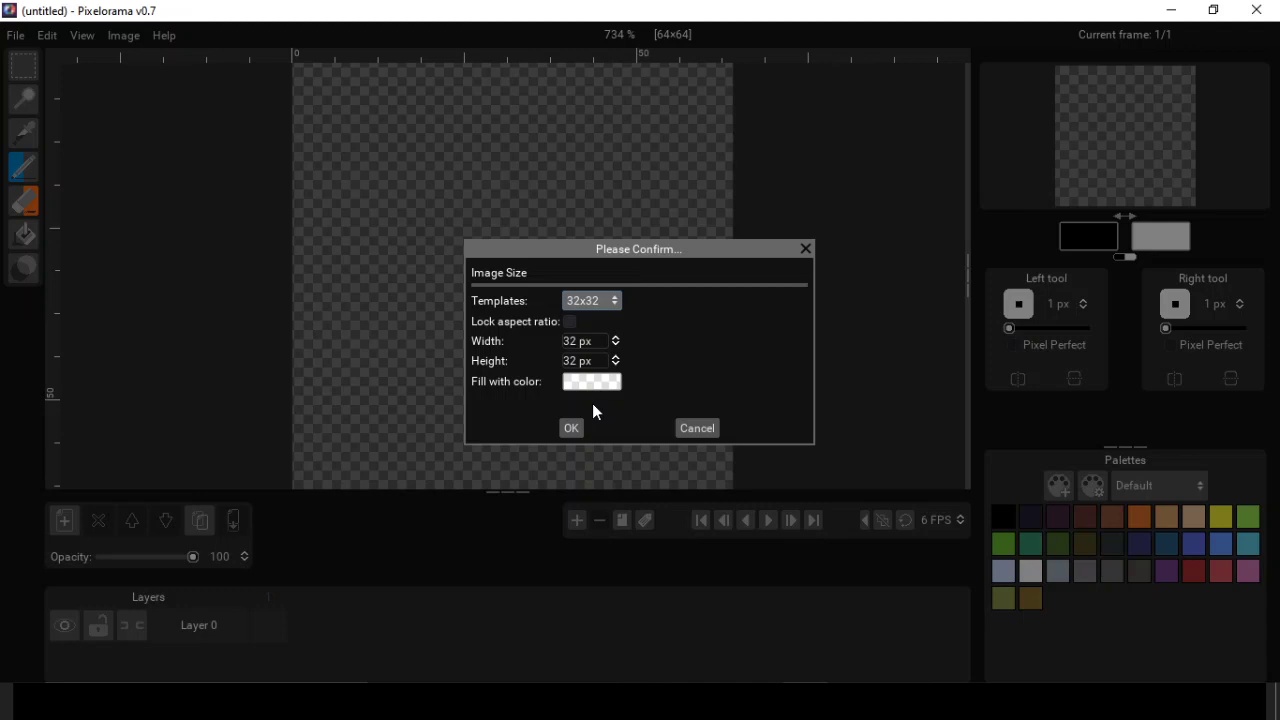
left_click(597, 388)
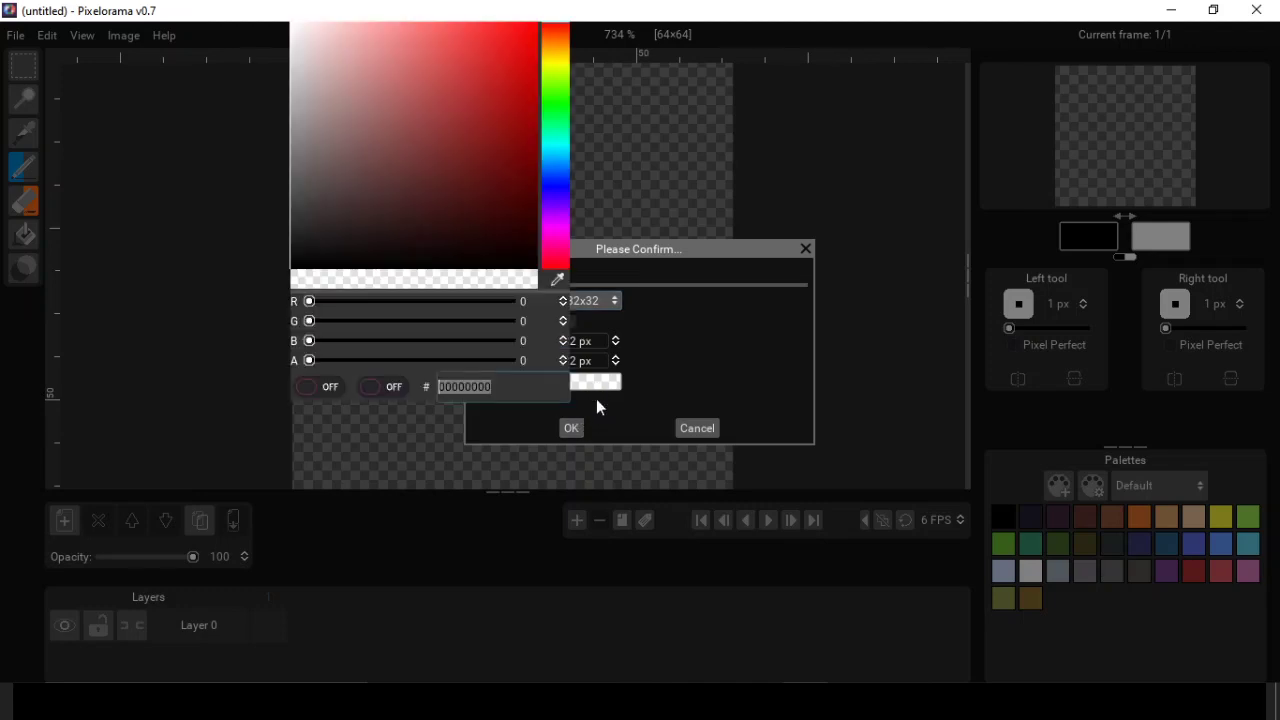
left_click(592, 410)
left_click(581, 426)
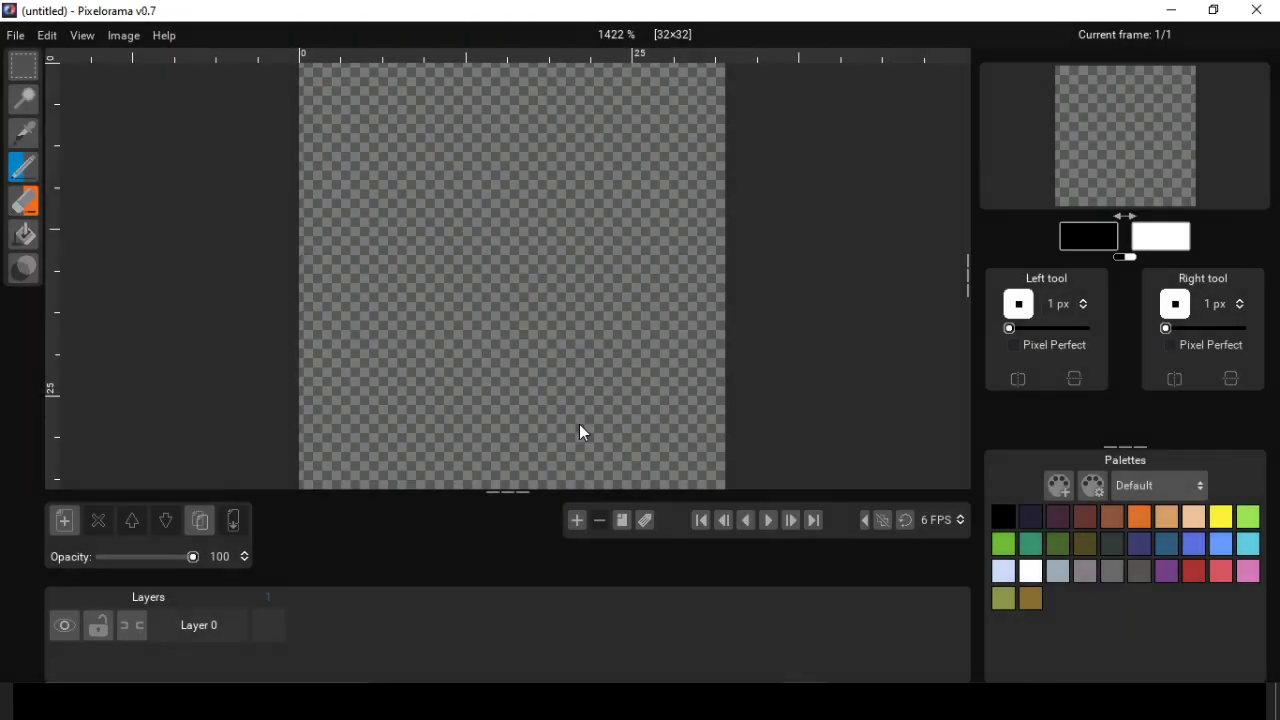
scroll(579, 424, "down", 3)
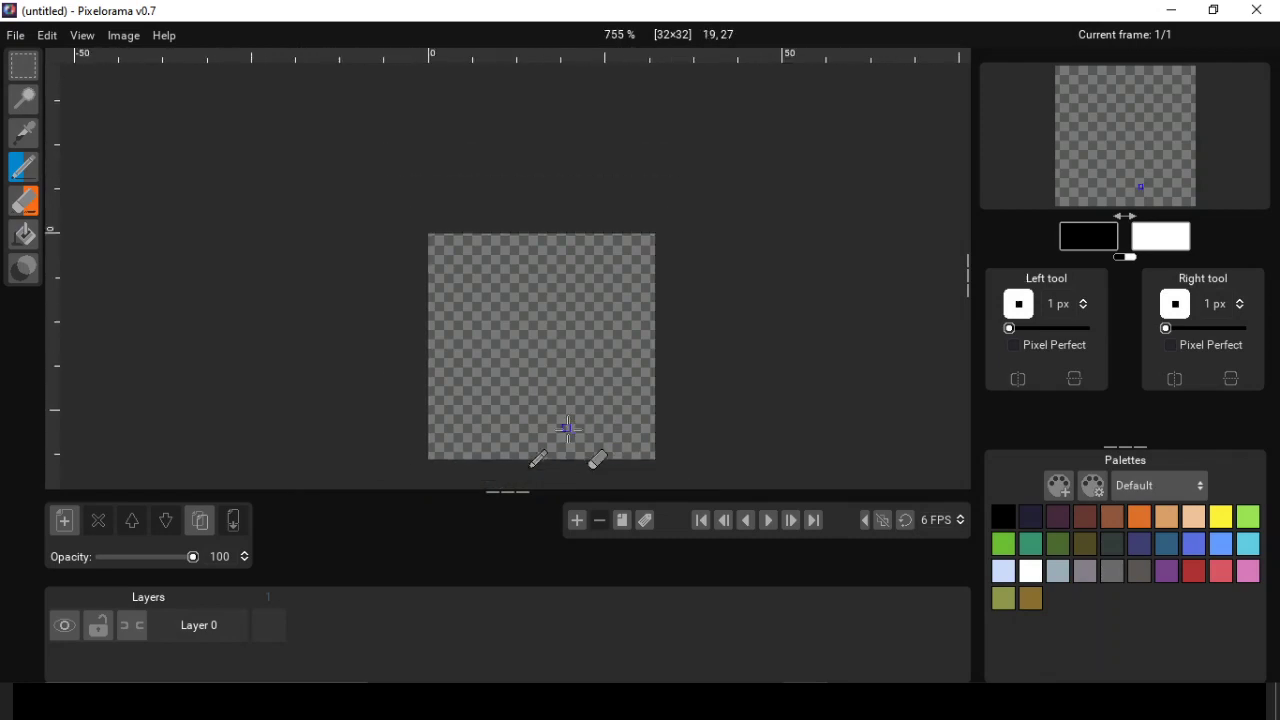
scroll(789, 397, "up", 5)
scroll(814, 386, "down", 5)
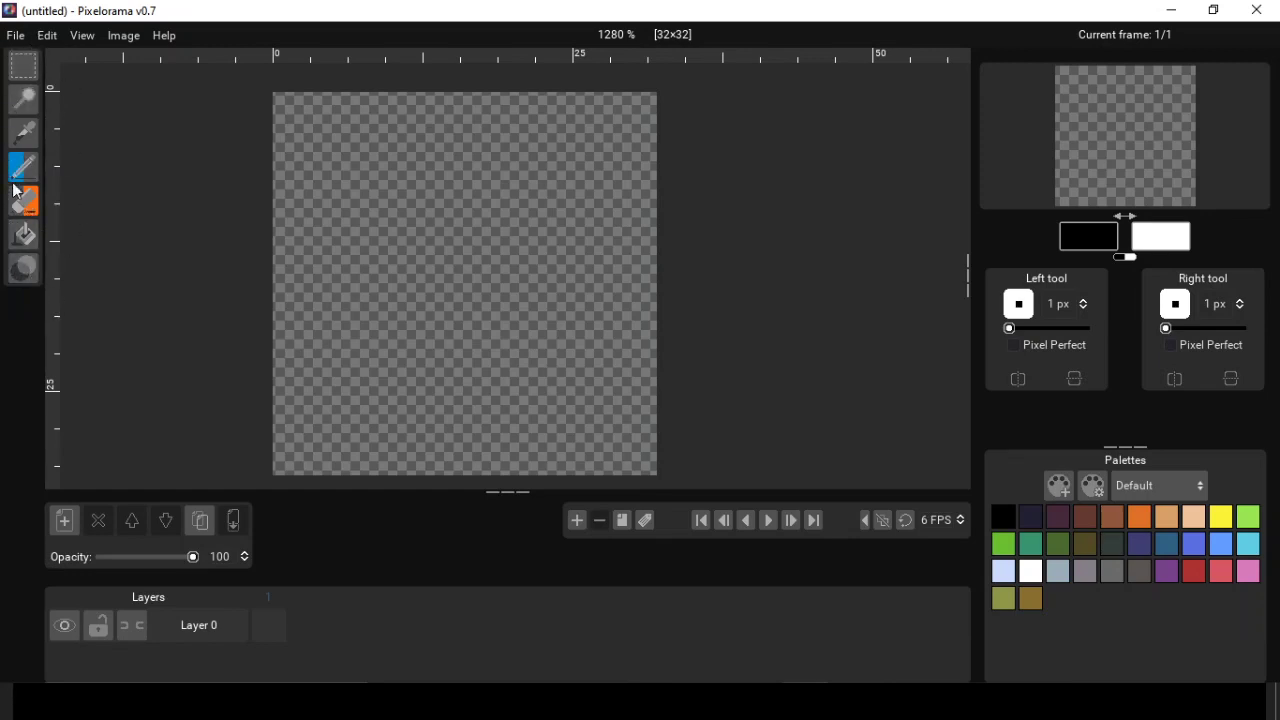
mouse_move(293, 300)
left_mouse_down()
mouse_move(425, 215)
mouse_move(283, 257)
left_mouse_up()
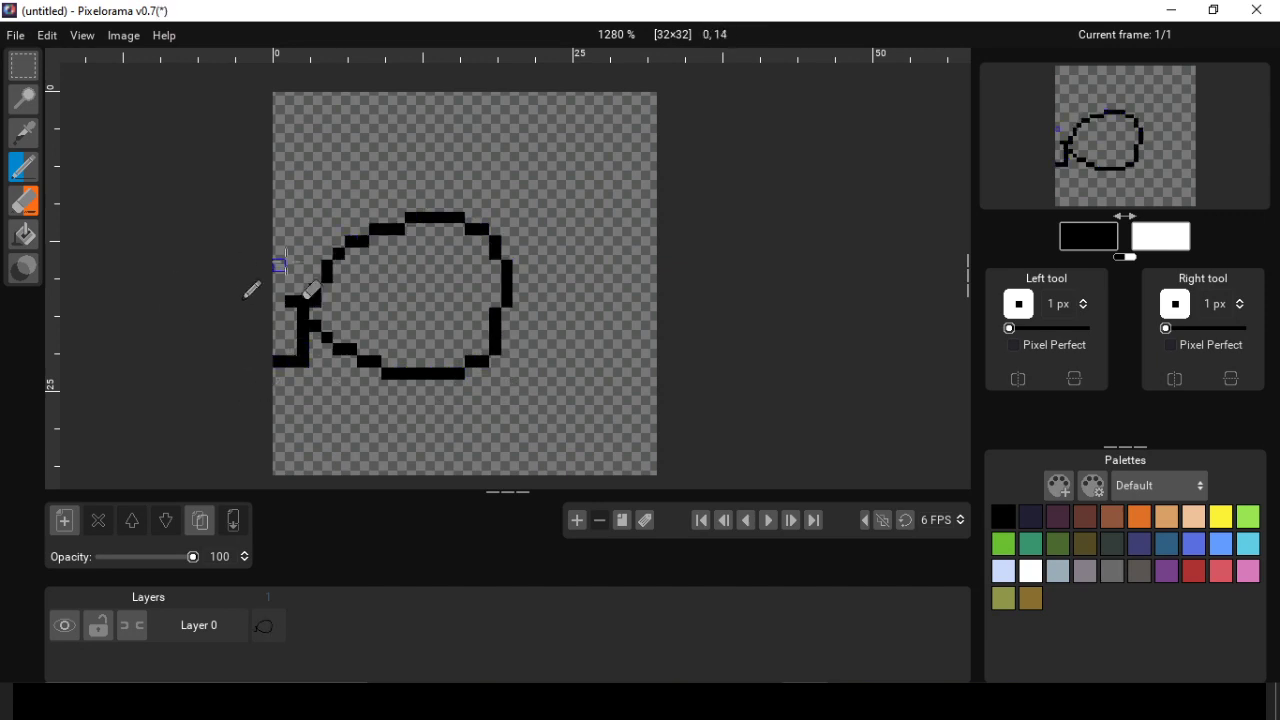
mouse_move(497, 278)
left_mouse_down()
mouse_move(459, 314)
mouse_move(411, 278)
mouse_move(363, 290)
mouse_move(387, 278)
mouse_move(363, 302)
mouse_move(390, 279)
left_mouse_up()
key("ctrl+z")
key("ctrl+z")
key("ctrl+z")
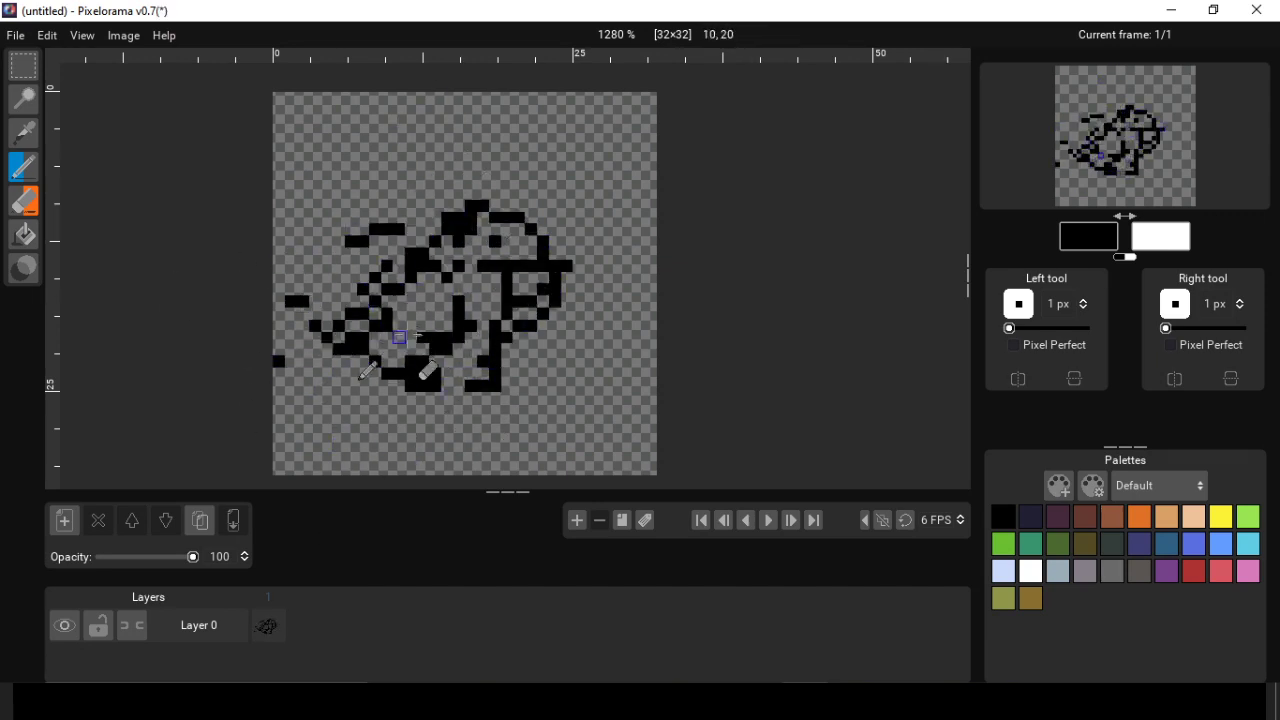
key("ctrl+z")
key("ctrl+z")
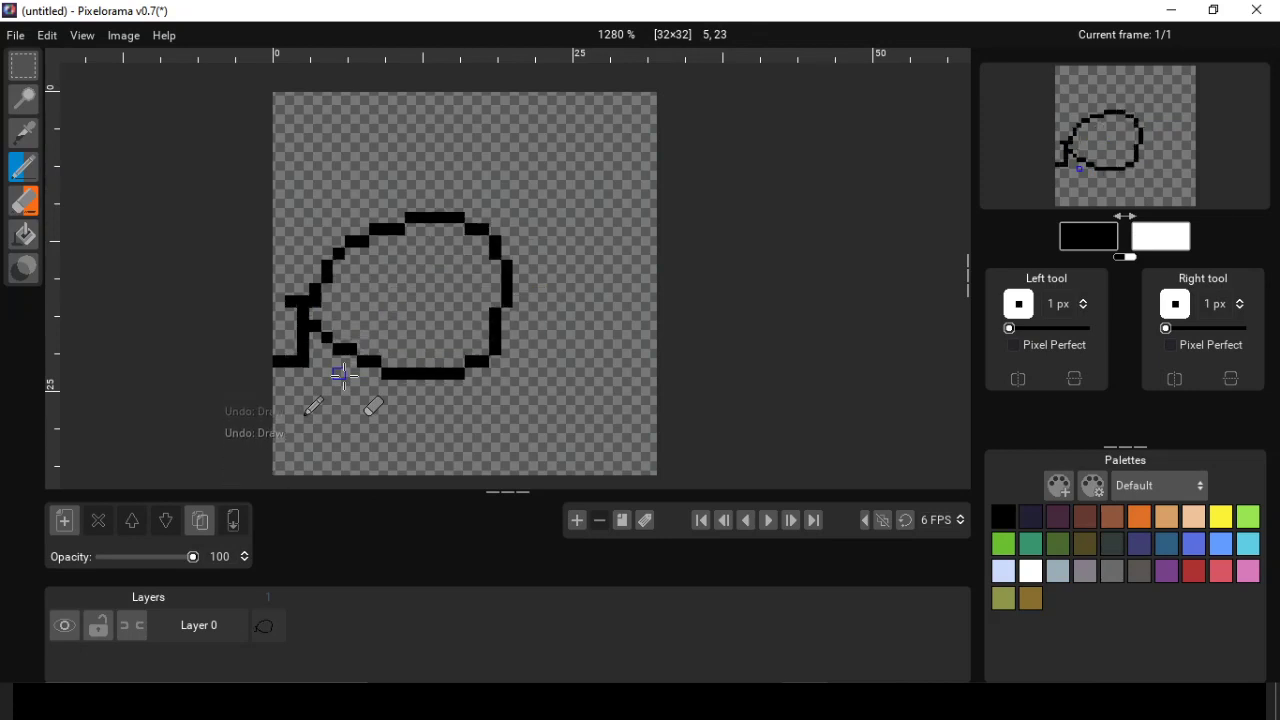
key("ctrl+z")
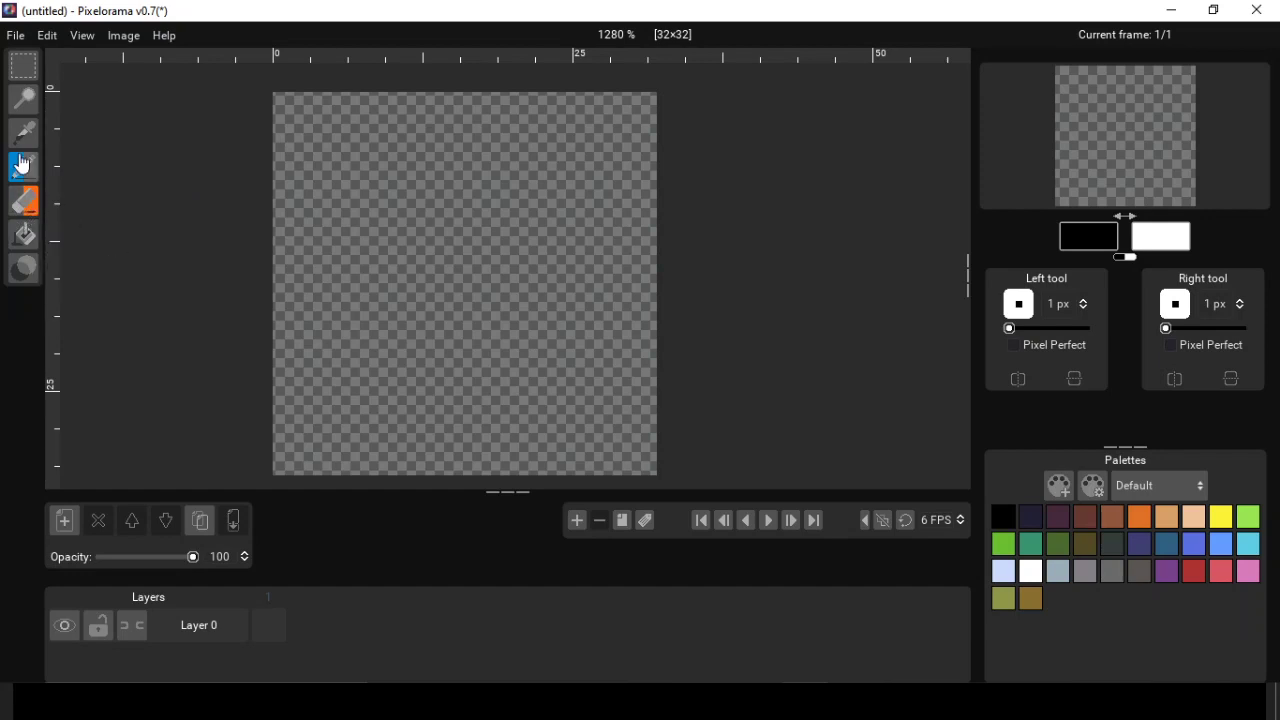
- Assign bucket fill to the right button, swap colours to white/black, and undo the test fills
right_click(30, 247)
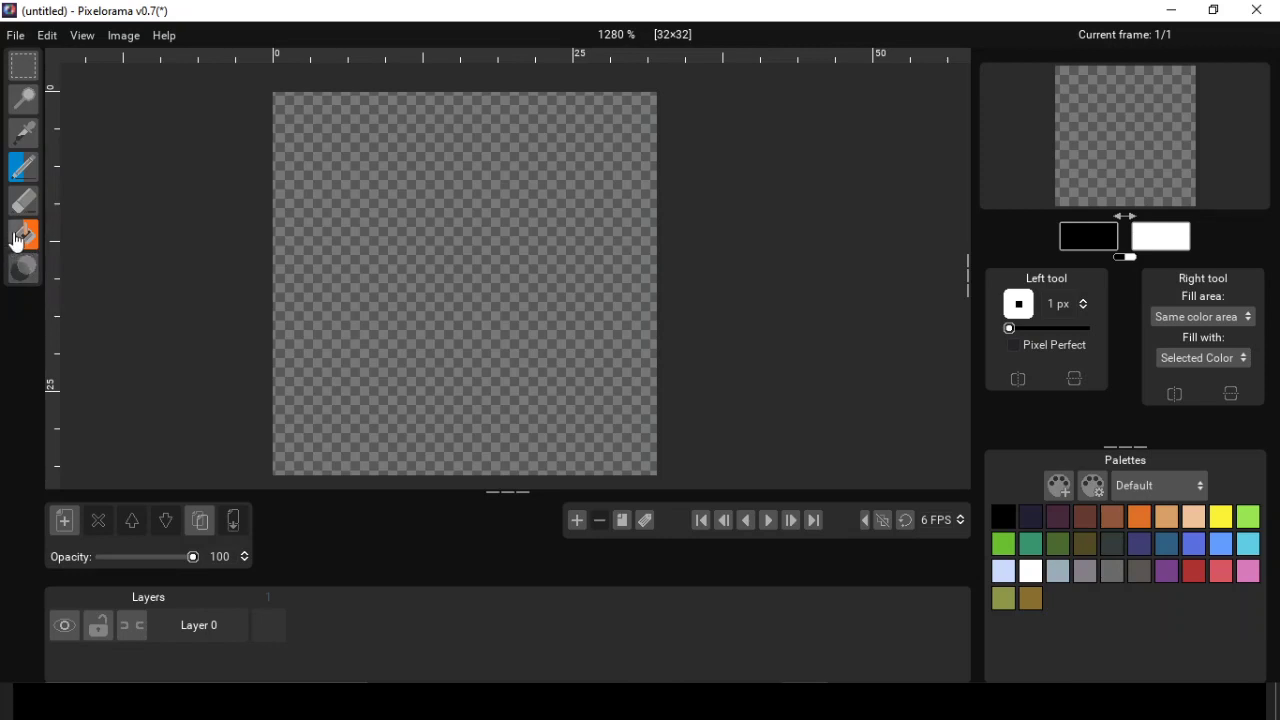
right_click(510, 314)
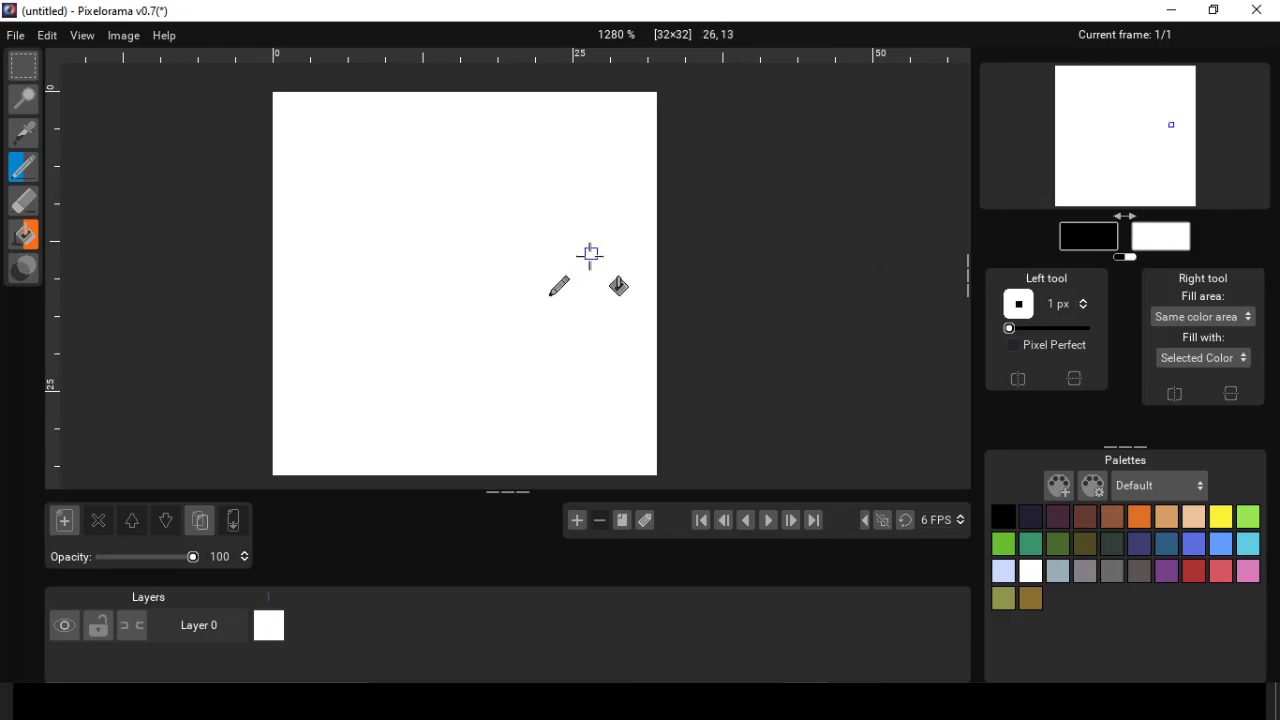
key("x")
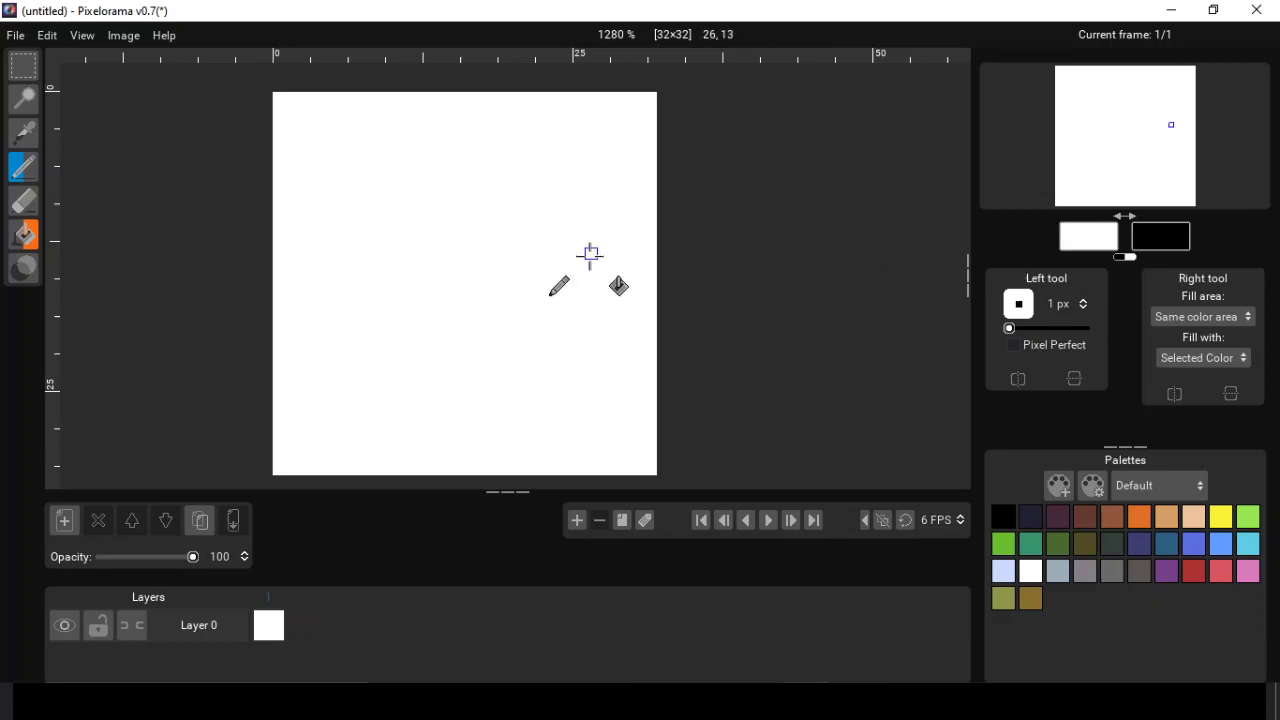
right_click(290, 336)
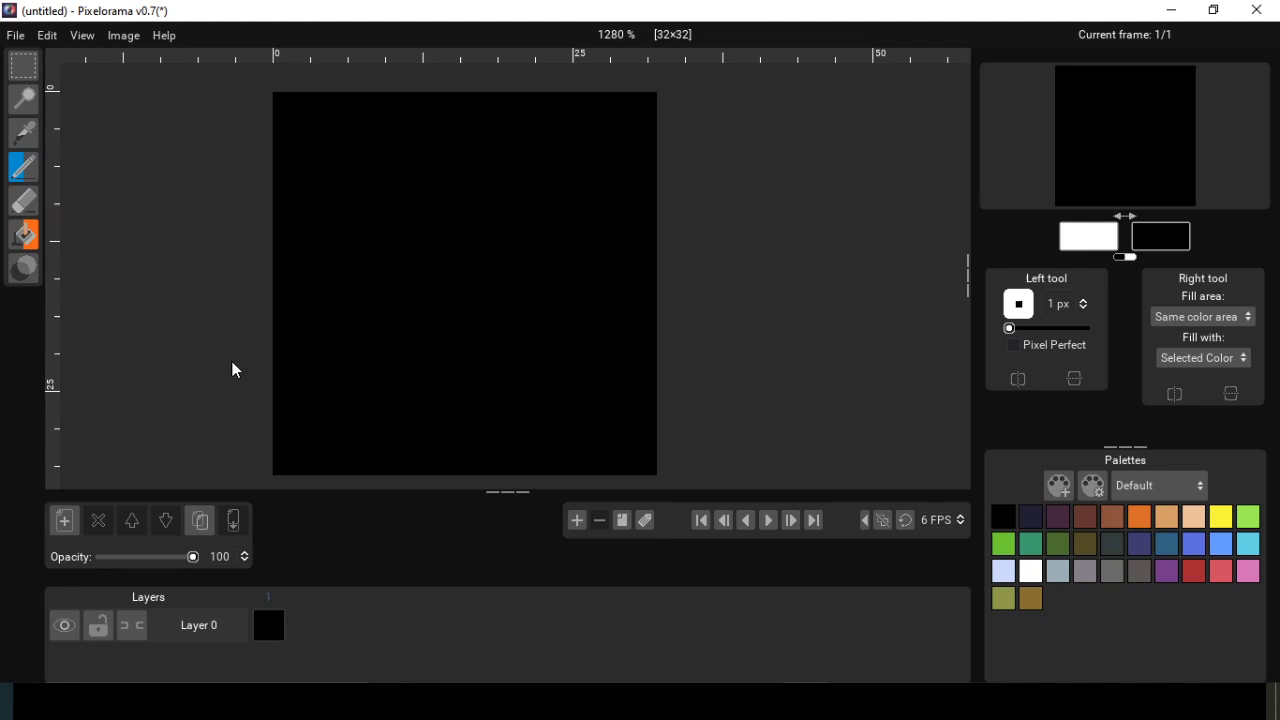
key("ctrl+z")
key("ctrl+z")
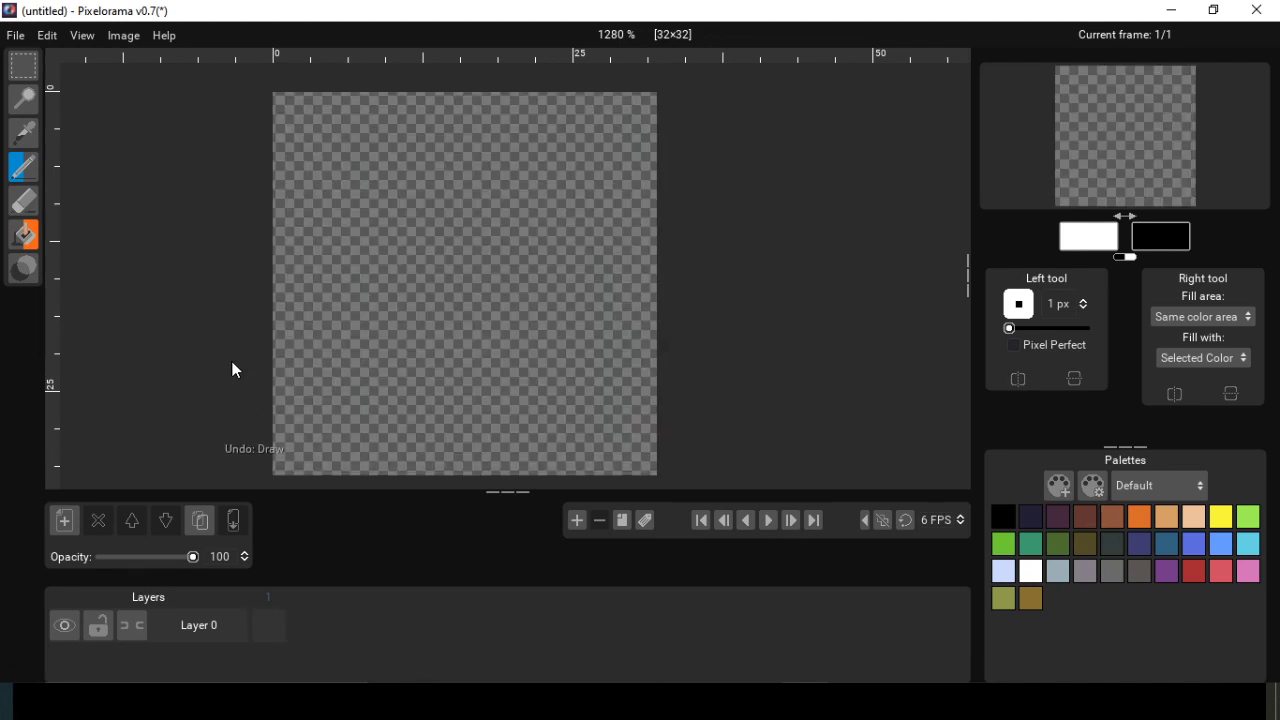
- Test white pencil strokes inside a rectangle selection, undo them, and clear the selection
left_click(20, 133)
left_click(22, 66)
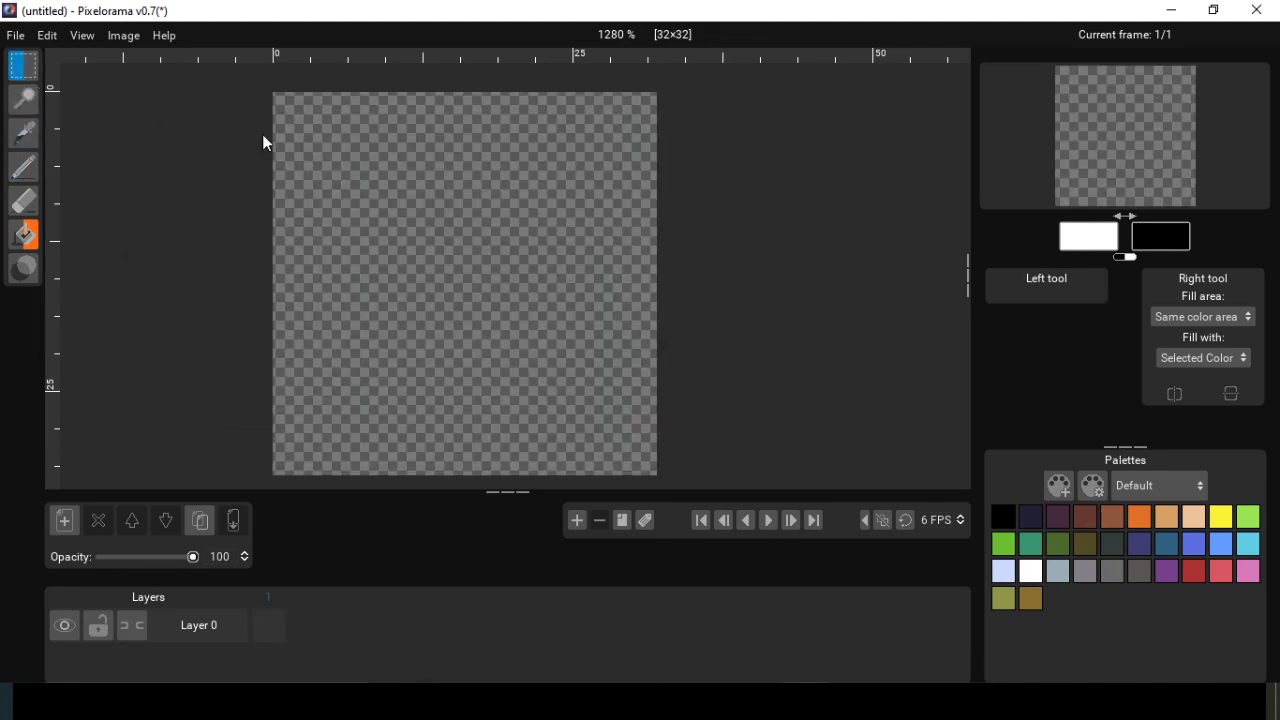
left_click_drag(257, 124, 543, 456)
key("p")
mouse_move(632, 187)
left_mouse_down()
mouse_move(171, 306)
mouse_move(363, 242)
left_mouse_up()
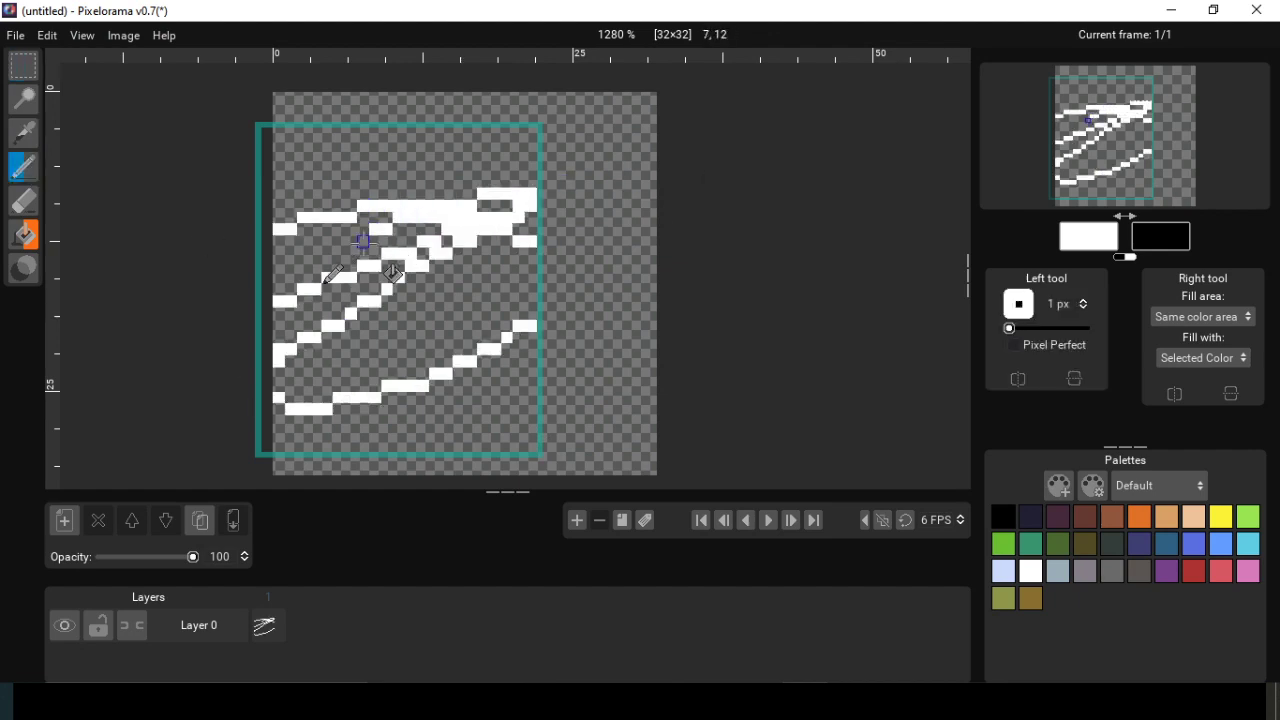
key("ctrl+z")
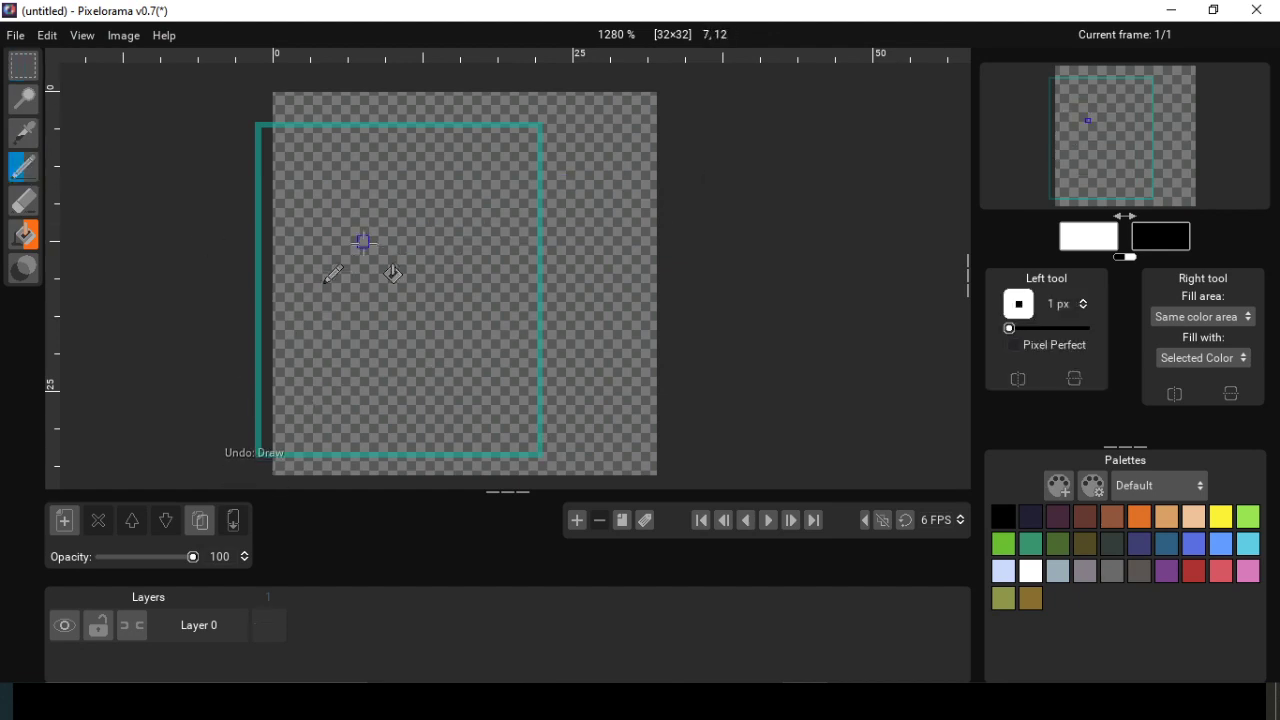
left_click(22, 66)
left_click(543, 186)
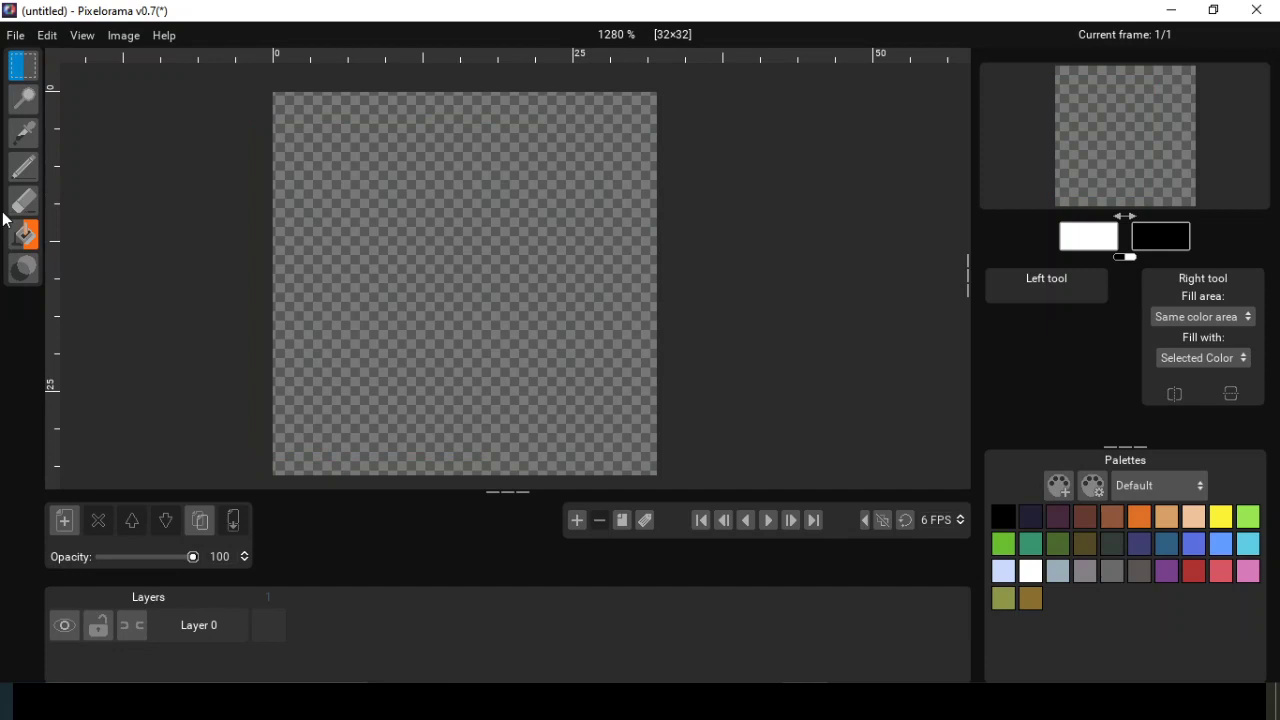
- Set the Pencil's left-hand brush size to 17 px
left_click(24, 167)
scroll(386, 186, "up", 3)
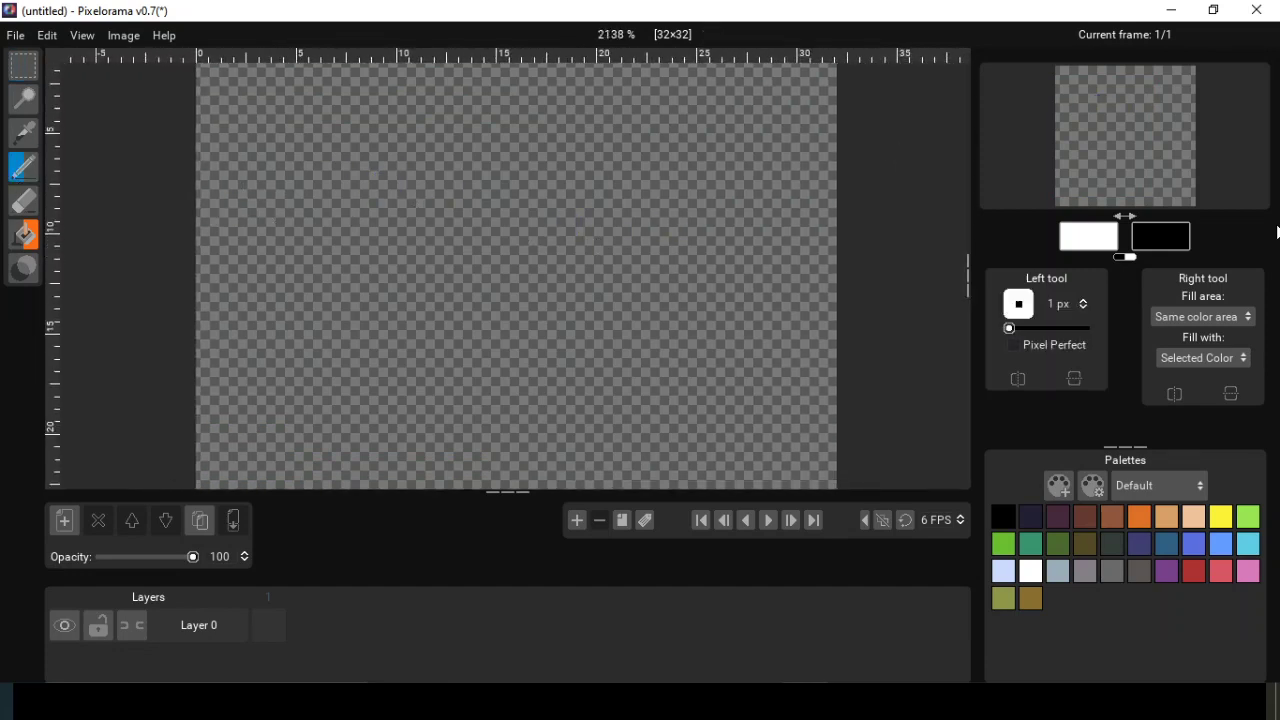
left_click_drag(1009, 328, 1037, 328)
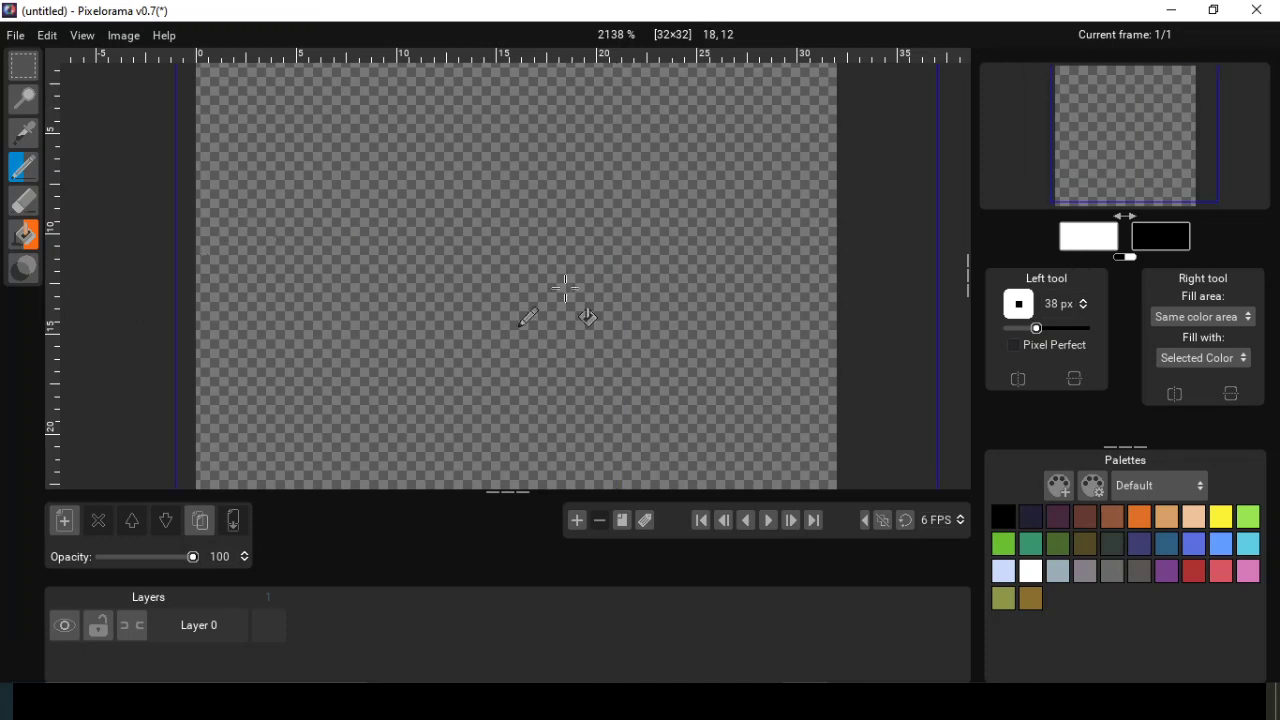
scroll(565, 288, "down", 3)
- Paint a white 17 px face square, then add two black eye pixels with a 1 px brush
left_click_drag(1034, 333, 1022, 334)
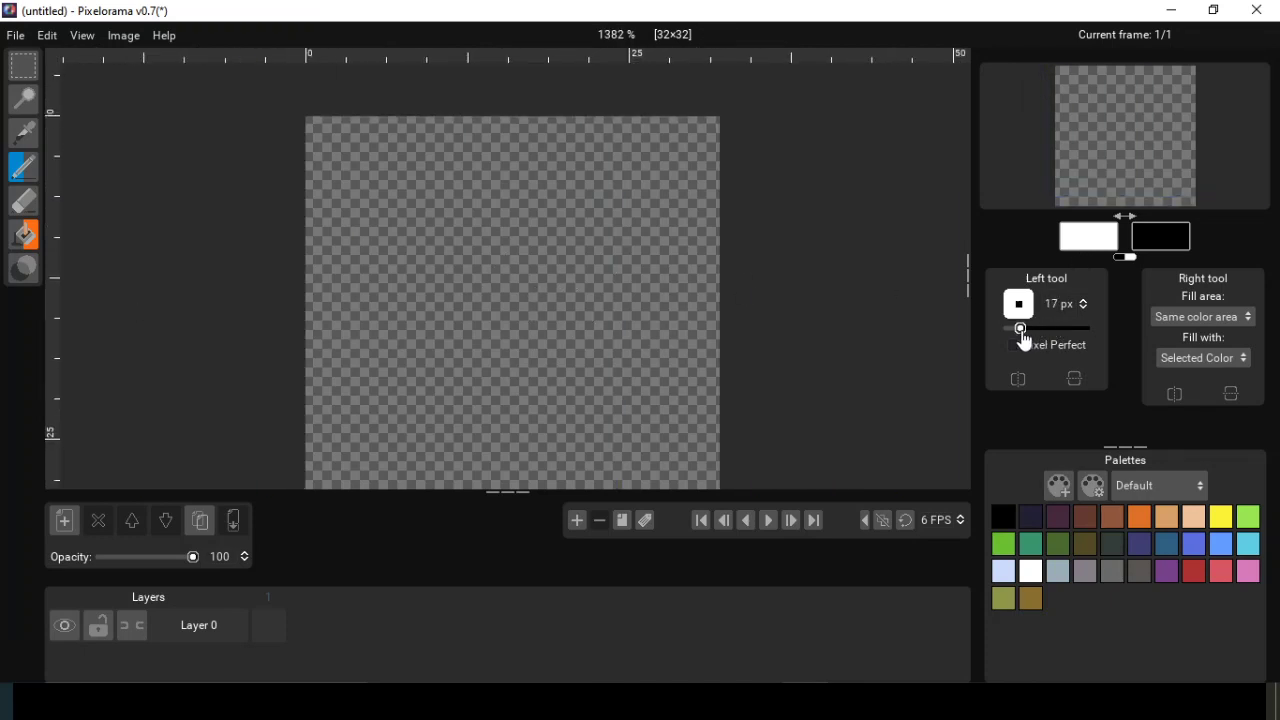
left_click(506, 304)
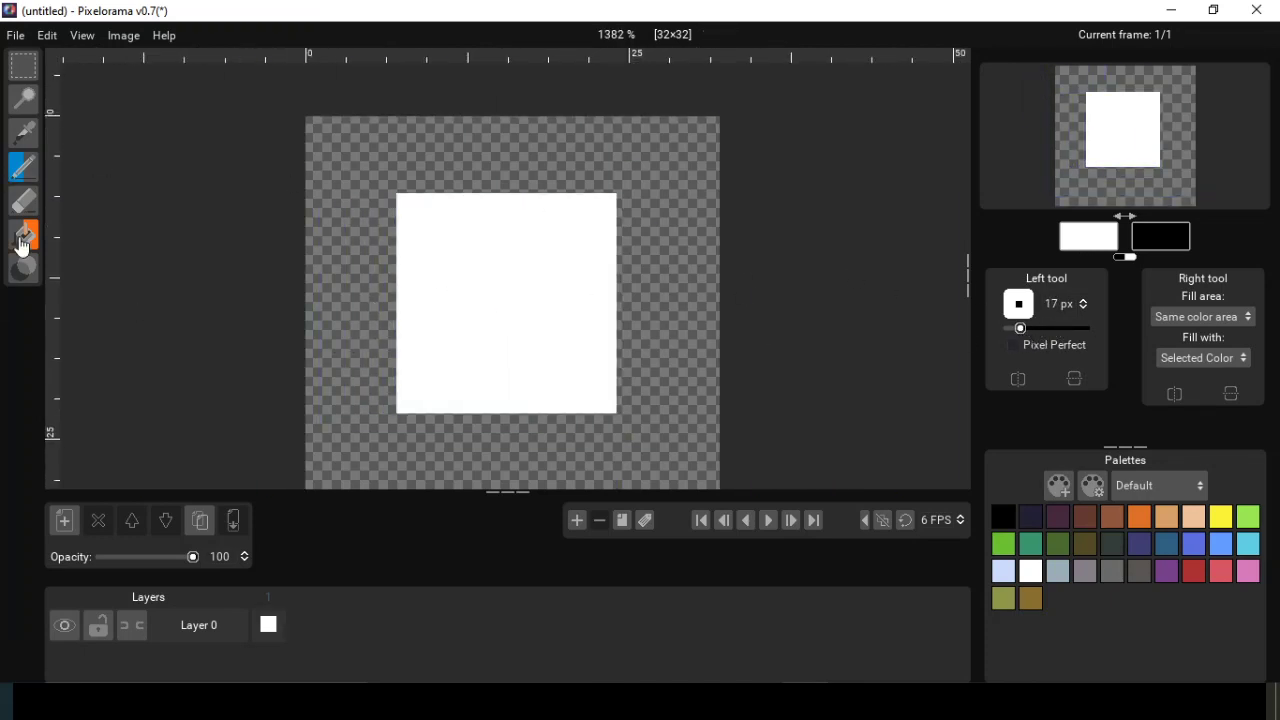
left_click_drag(1020, 329, 1005, 330)
key("x")
scroll(503, 303, "up", 2)
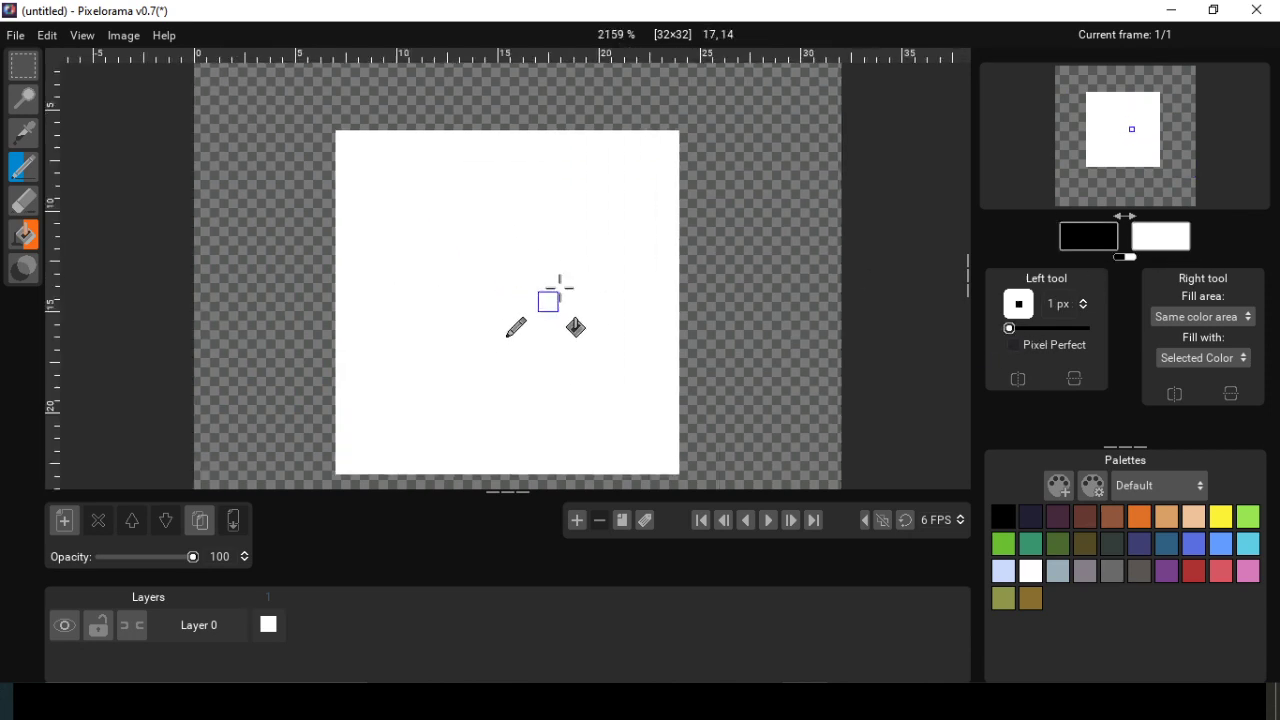
left_click(610, 242)
left_click(468, 242)
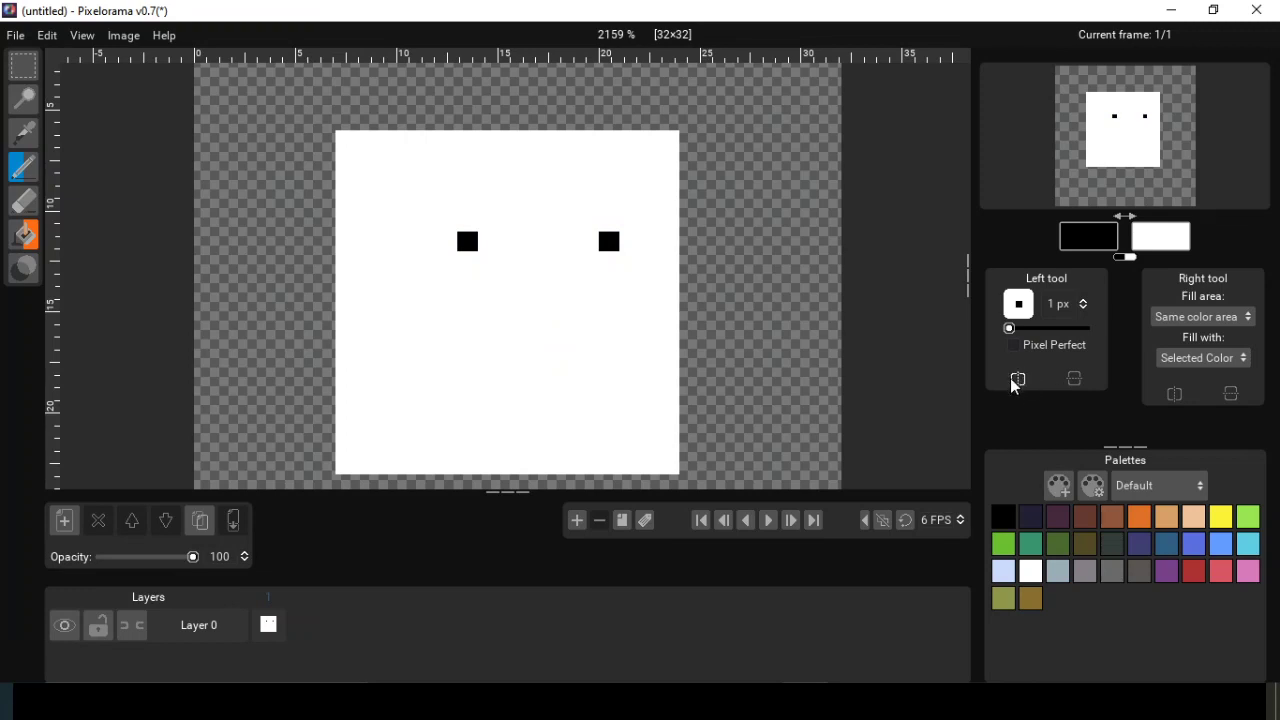
- Draw a symmetrical stepped black smile with horizontal mirroring, then turn mirroring off
left_click(1018, 380)
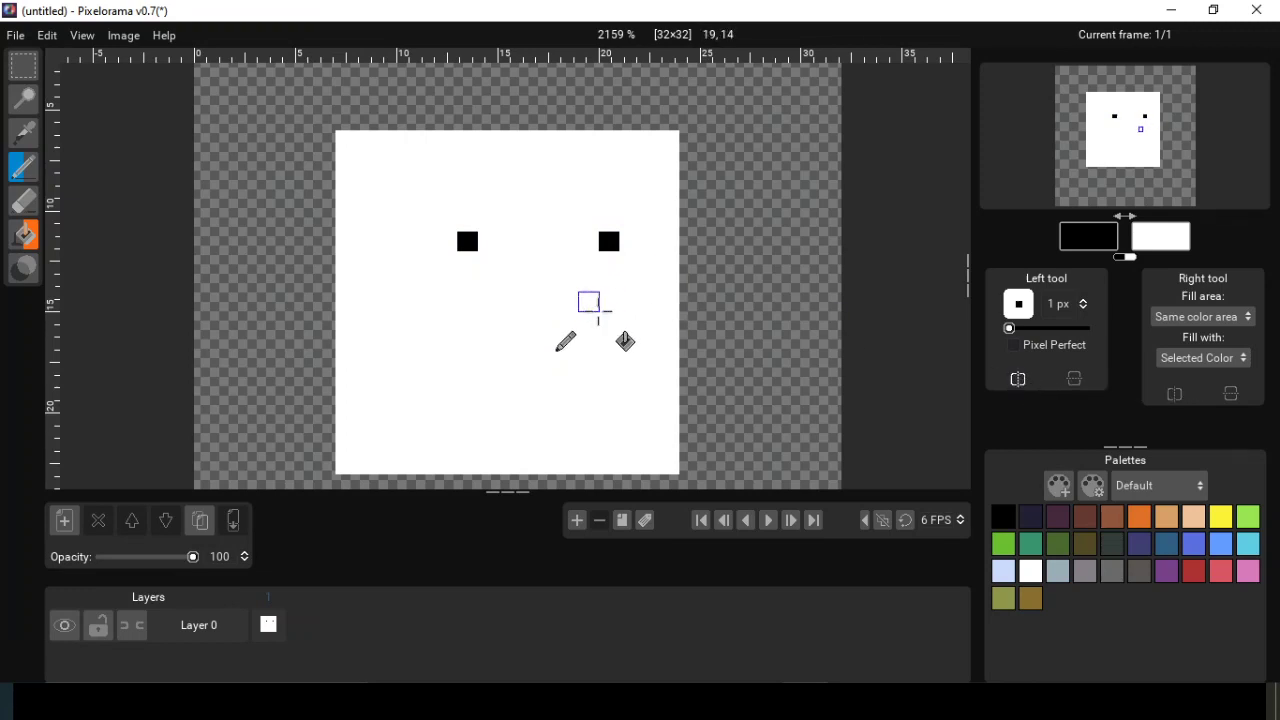
left_click(609, 302)
scroll(596, 328, "up", 1)
mouse_move(596, 328)
left_mouse_down()
mouse_move(501, 381)
mouse_move(528, 366)
left_mouse_up()
scroll(545, 398, "down", 1)
mouse_move(610, 318)
left_mouse_down()
mouse_move(497, 318)
mouse_move(556, 350)
mouse_move(541, 338)
left_mouse_up()
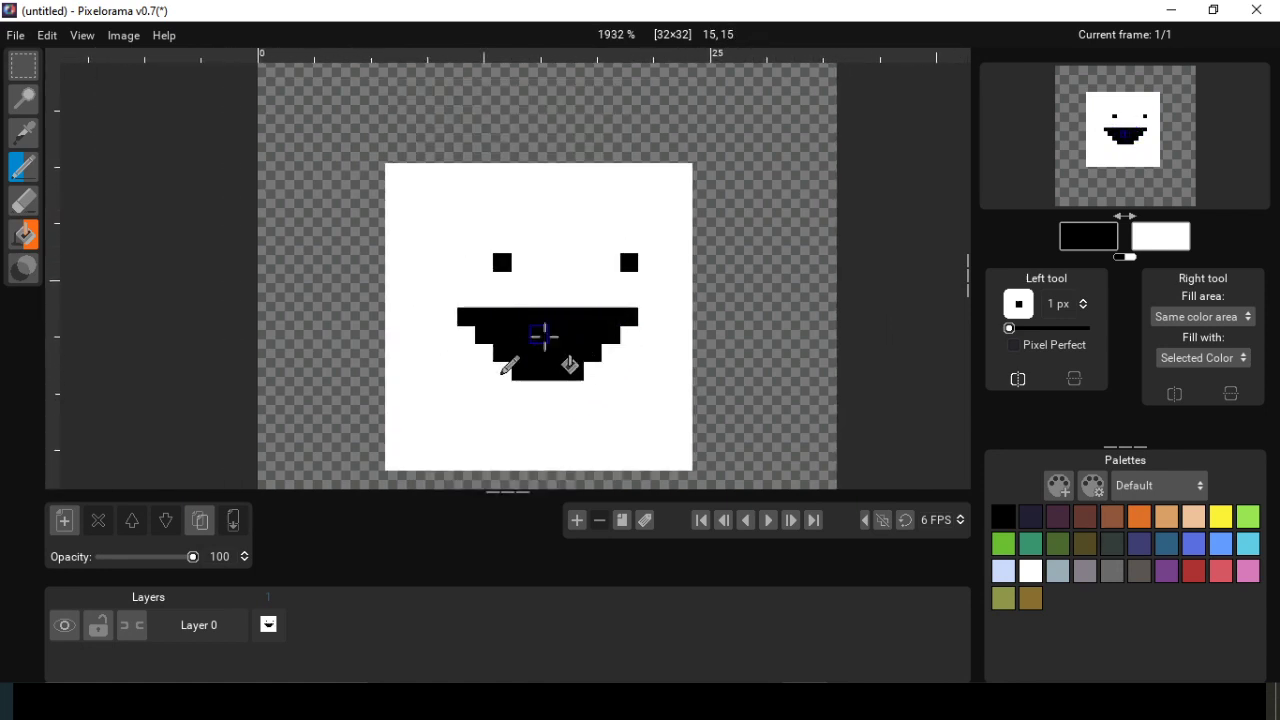
scroll(584, 310, "down", 1)
scroll(729, 286, "up", 2)
left_click(1018, 379)
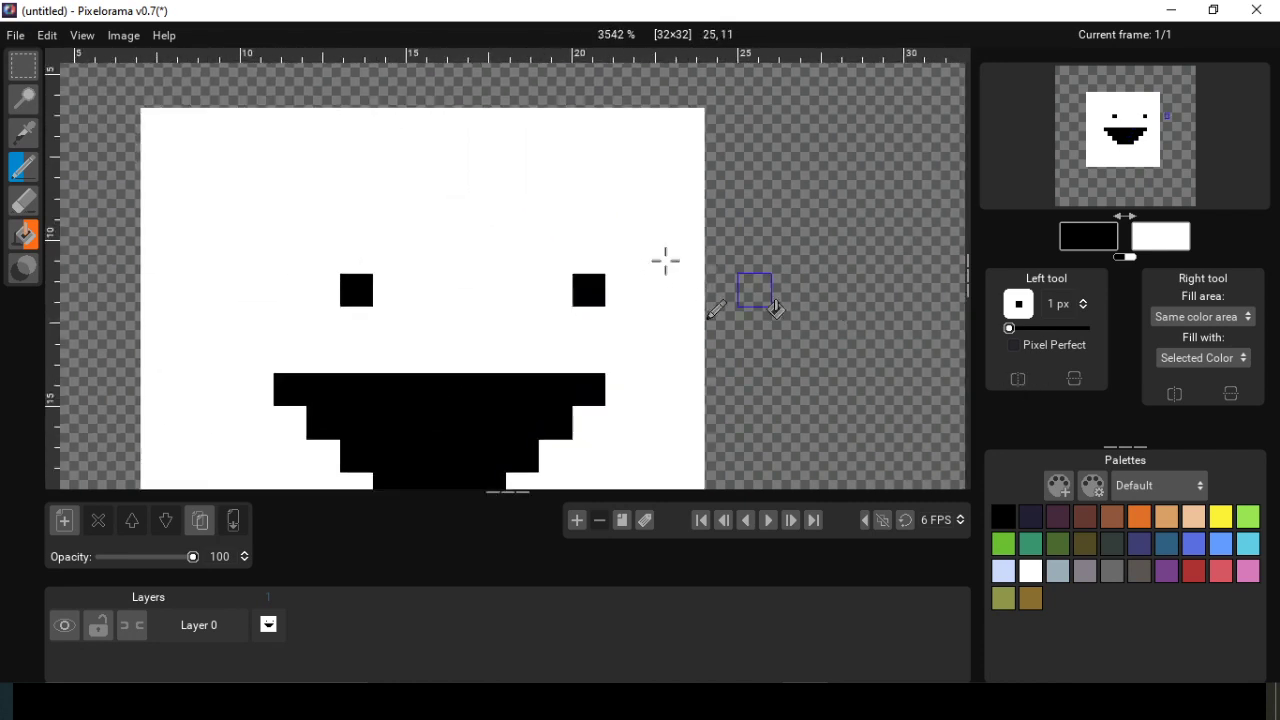
- Outline the hair above the head and bucket-fill it solid black
scroll(663, 260, "down", 1)
mouse_move(656, 234)
left_mouse_down()
mouse_move(848, 117)
mouse_move(855, 205)
mouse_move(877, 205)
mouse_move(714, 121)
mouse_move(568, 84)
mouse_move(279, 139)
mouse_move(126, 277)
left_mouse_up()
mouse_move(158, 354)
left_mouse_down()
mouse_move(416, 297)
mouse_move(690, 265)
mouse_move(745, 262)
left_mouse_up()
left_click_drag(294, 259, 222, 259)
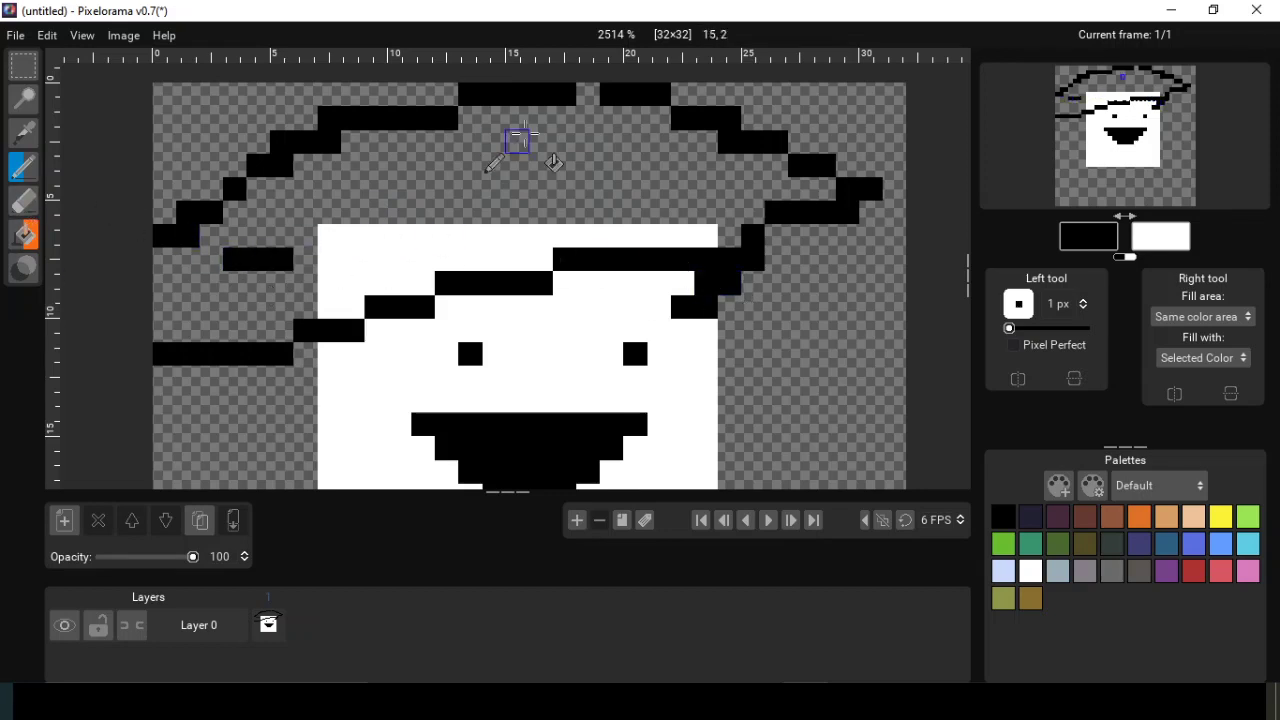
right_click(517, 142)
key("x")
right_click(517, 142)
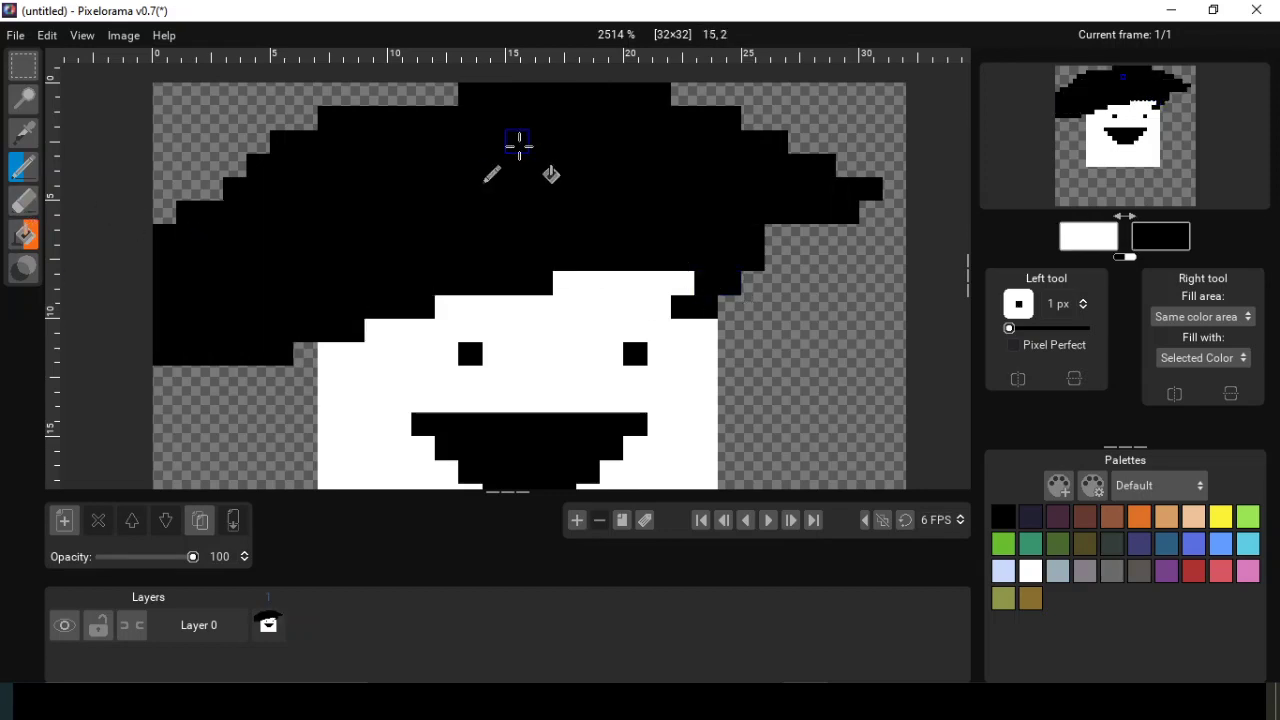
- Draw the body's left and right edges below the face and bucket-fill between them white
scroll(674, 271, "down", 2)
scroll(665, 255, "up", 3)
scroll(214, 214, "down", 2)
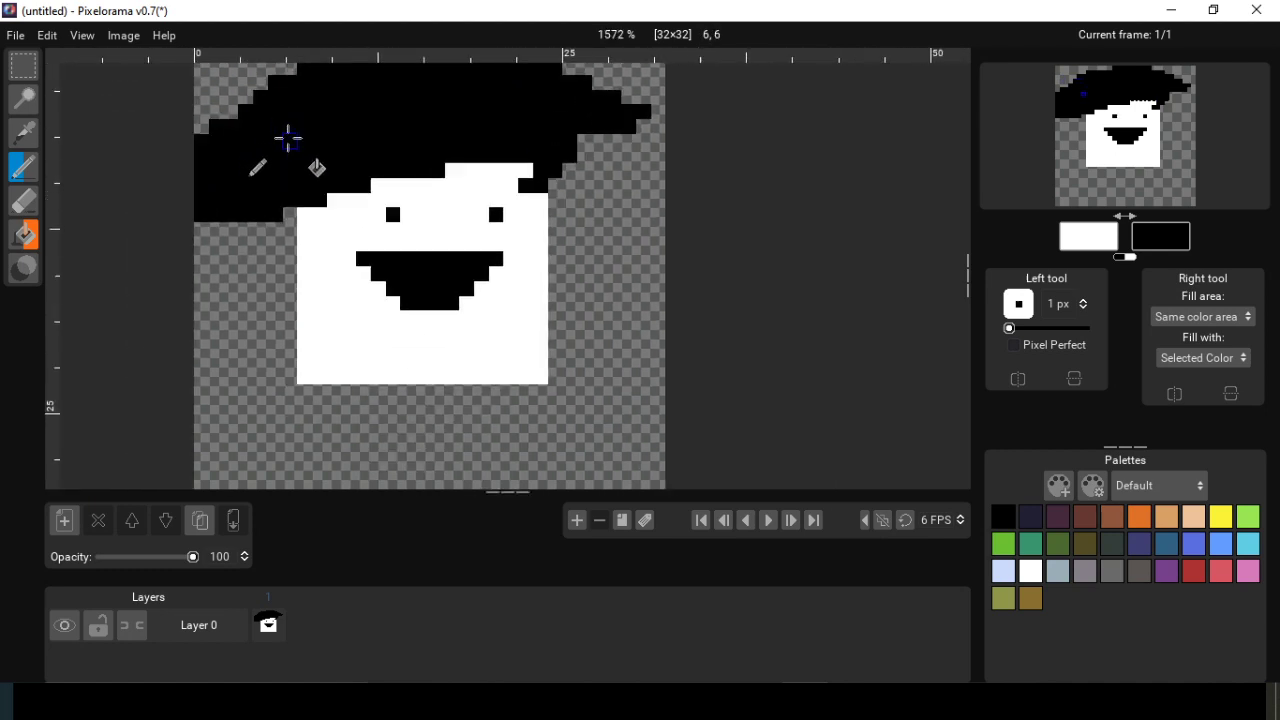
scroll(257, 100, "down", 1)
scroll(182, 190, "up", 2)
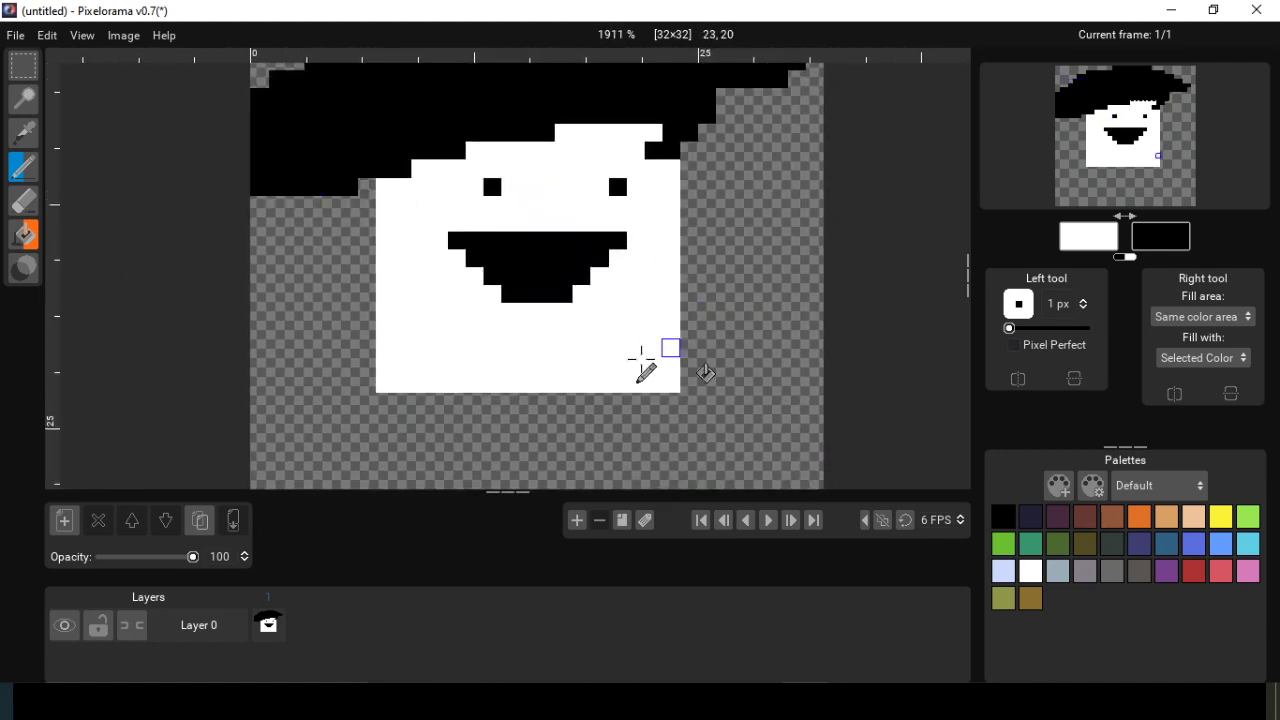
left_click_drag(457, 400, 427, 565)
left_click_drag(590, 408, 582, 532)
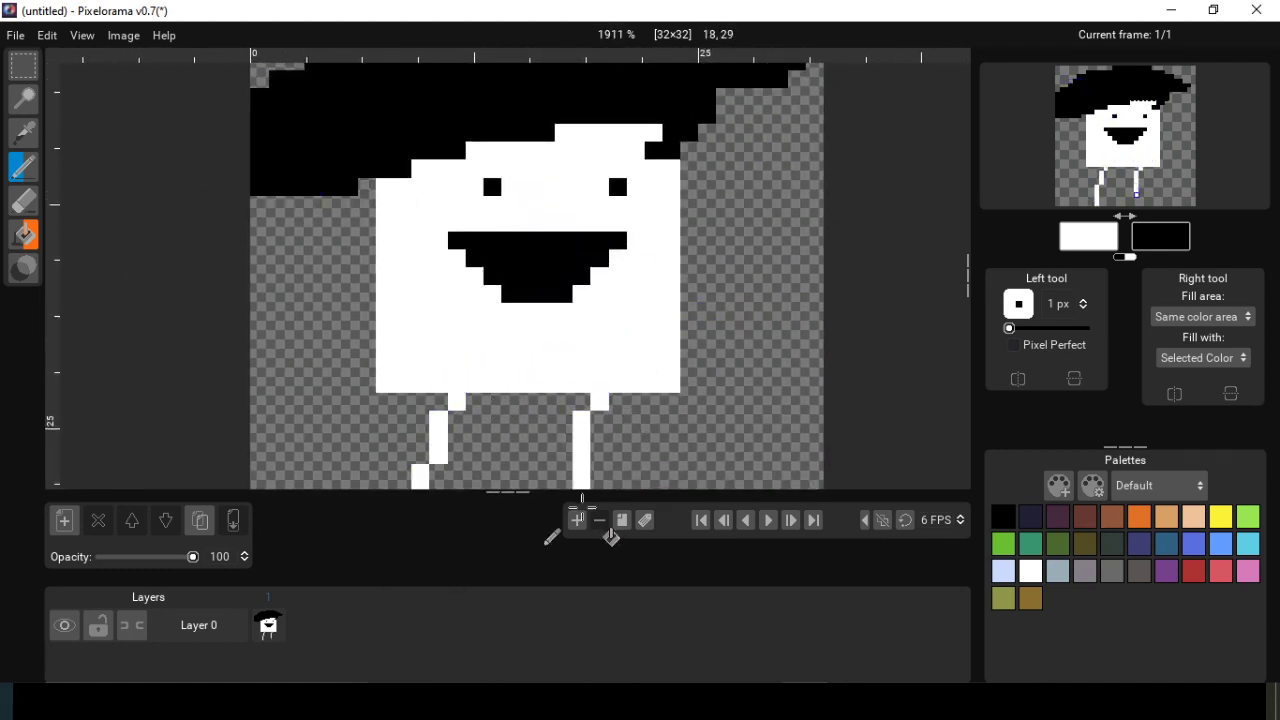
scroll(608, 240, "down", 2)
right_click(540, 298)
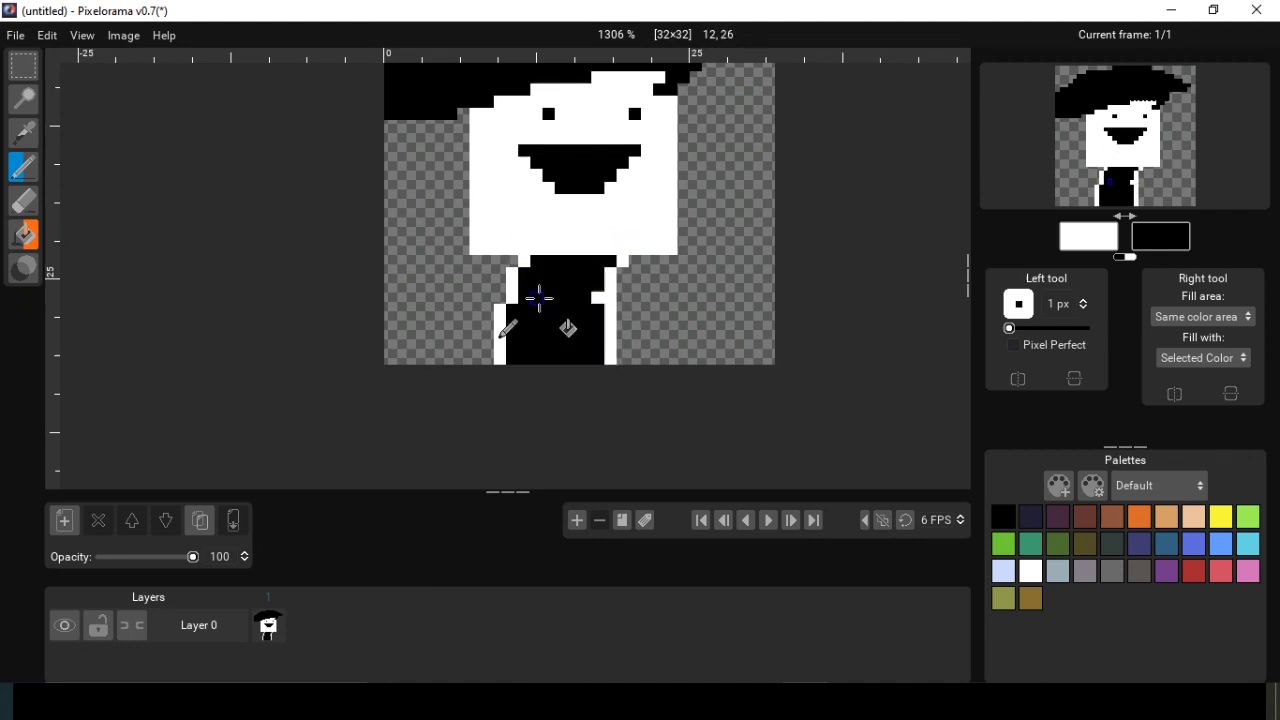
key("x")
right_click(540, 298)
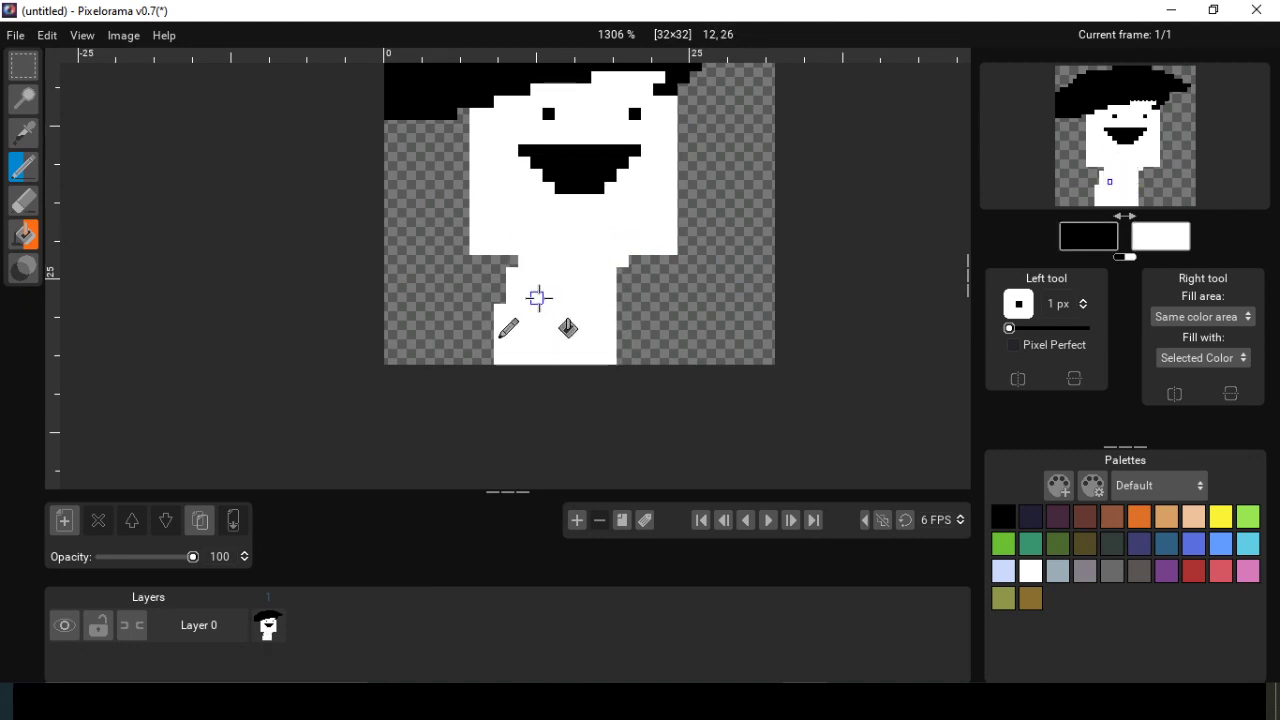
- Swap the colours back and undo a stray white stroke down the face's left edge
key("x")
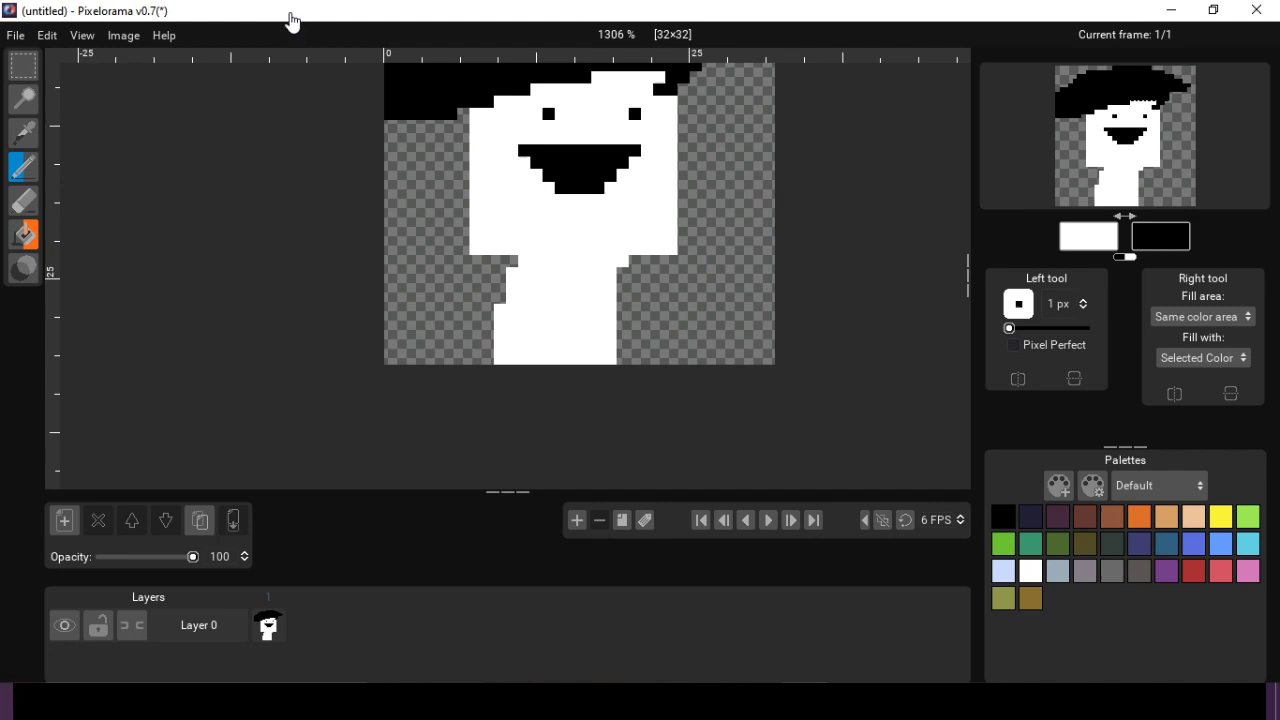
left_click_drag(572, 286, 594, 386)
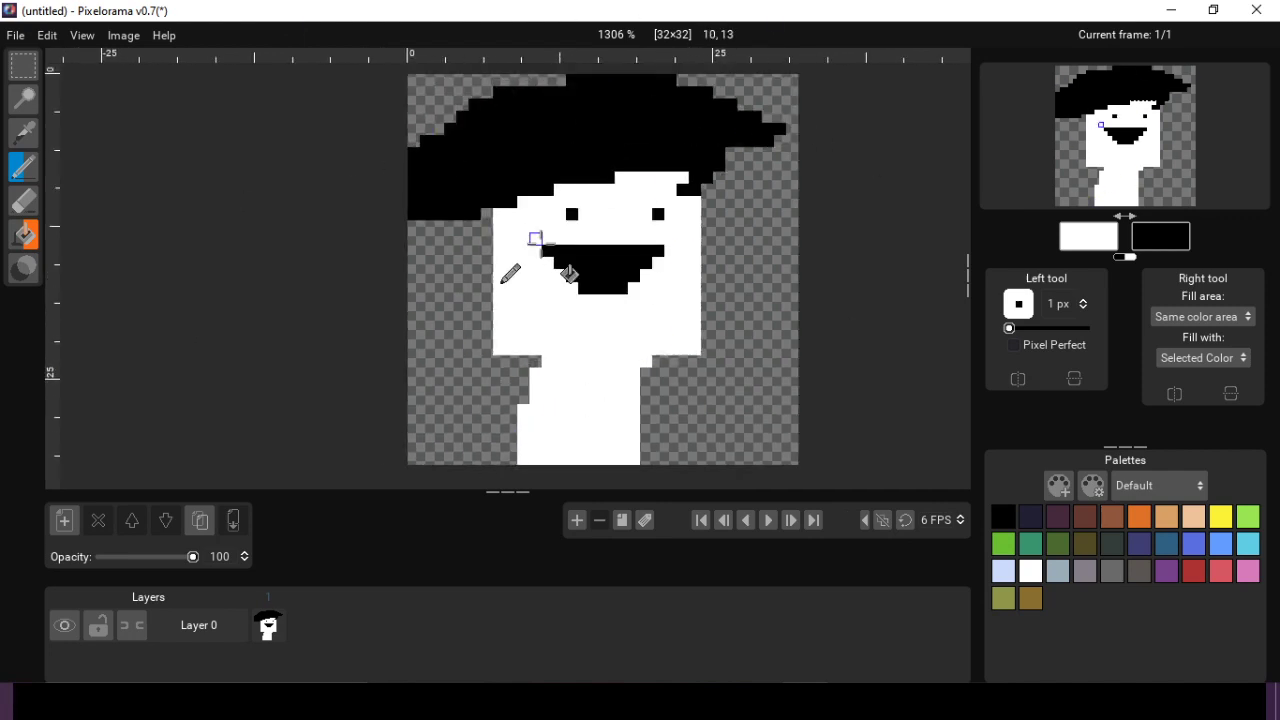
left_click_drag(489, 213, 487, 350)
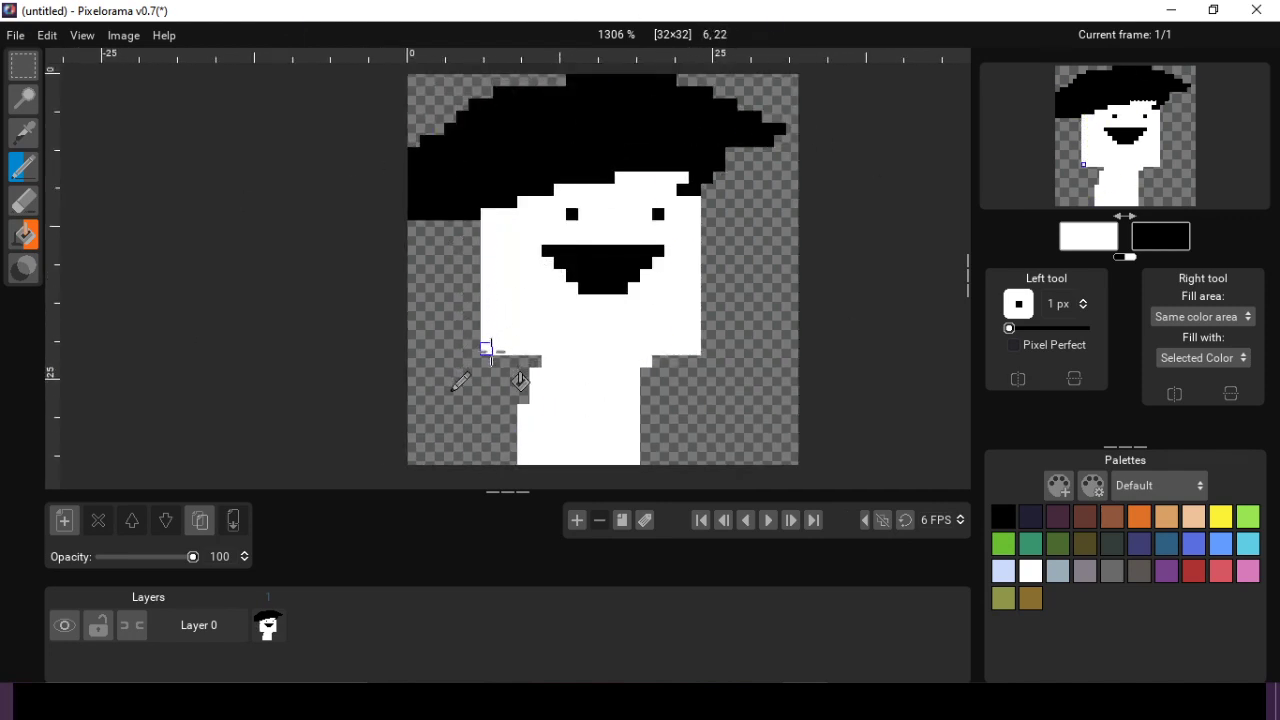
key("ctrl+z")
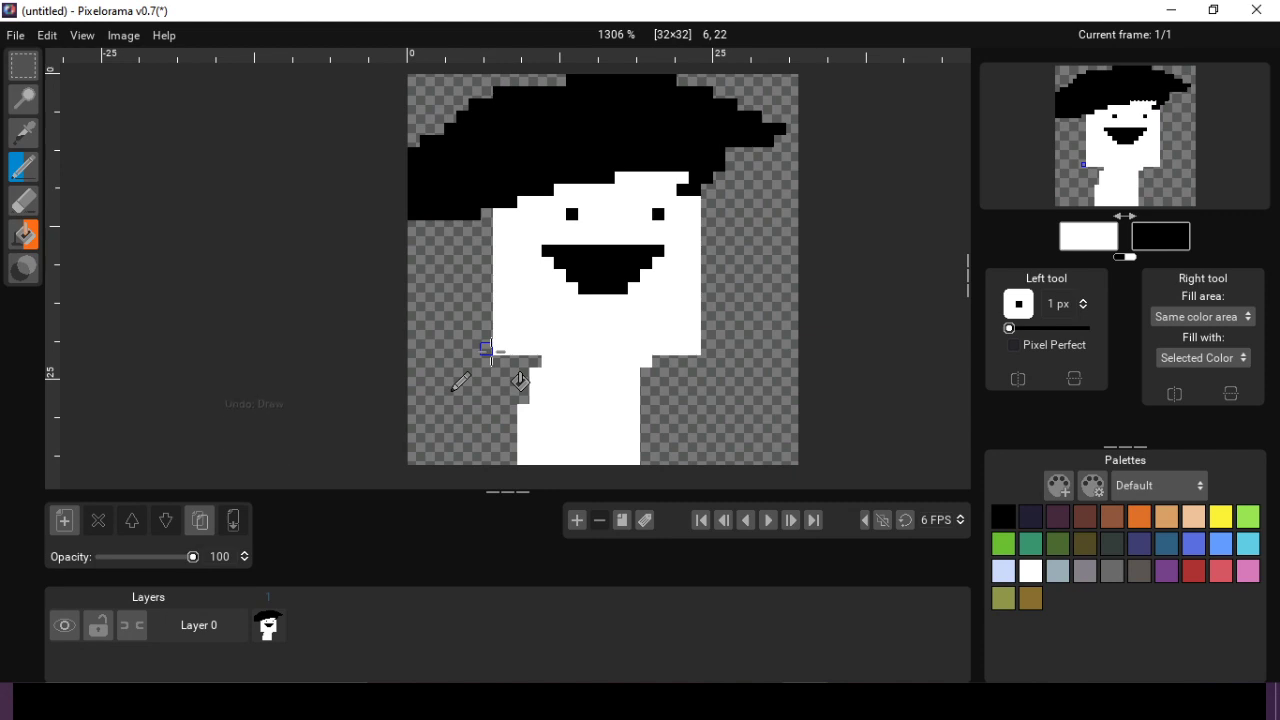
- Set up an Image > Outline in bright green #7bff02, 1 px, placed inside the image
left_click(128, 40)
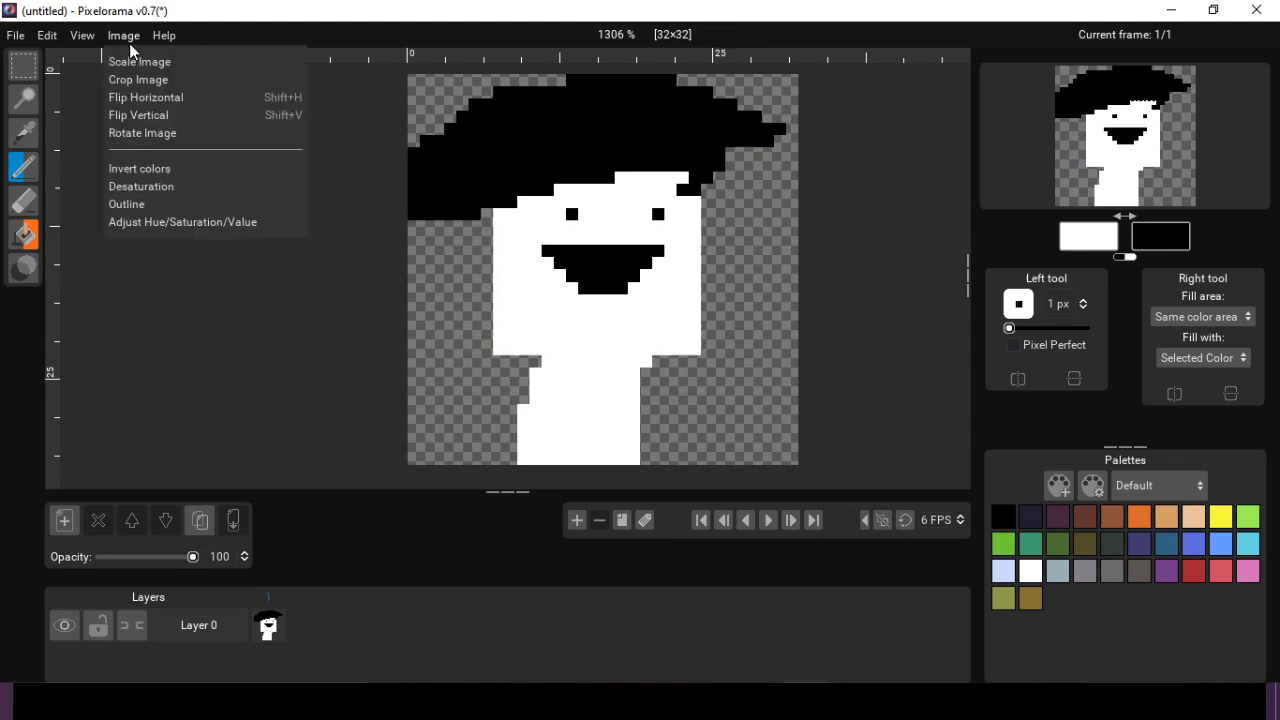
left_click(175, 203)
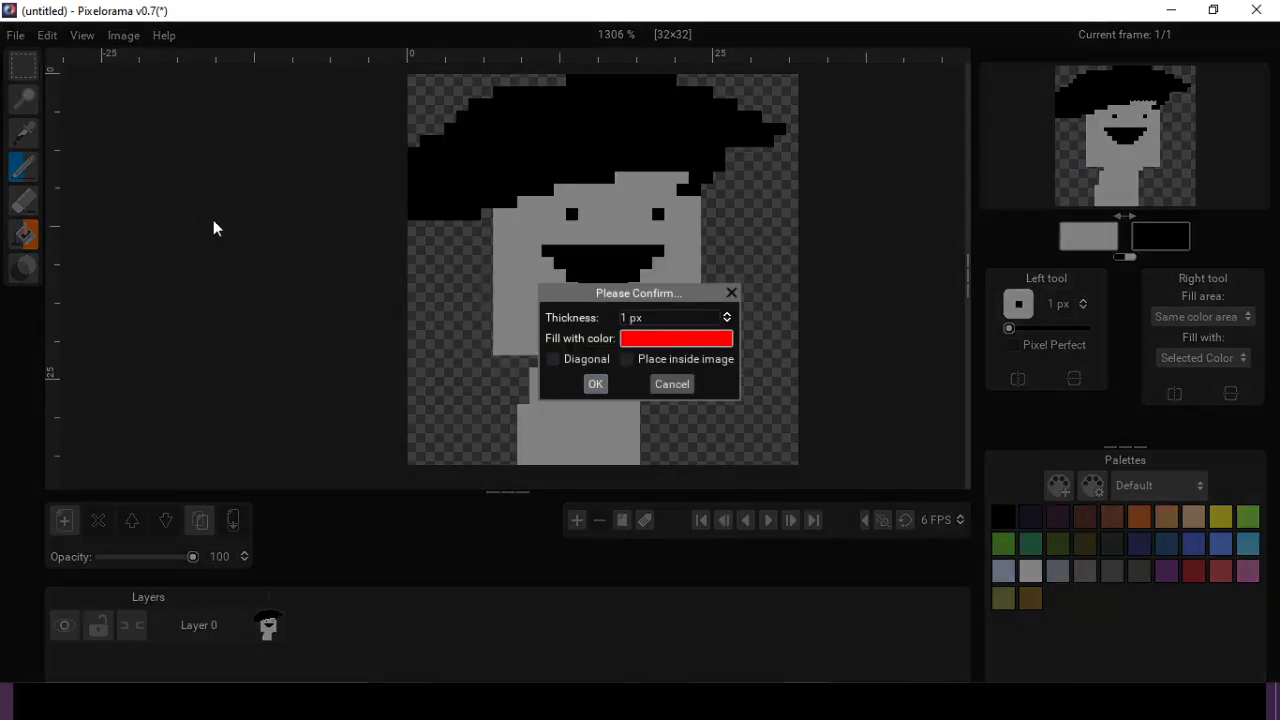
left_click(703, 337)
left_click_drag(521, 126, 615, 85)
left_click(564, 194)
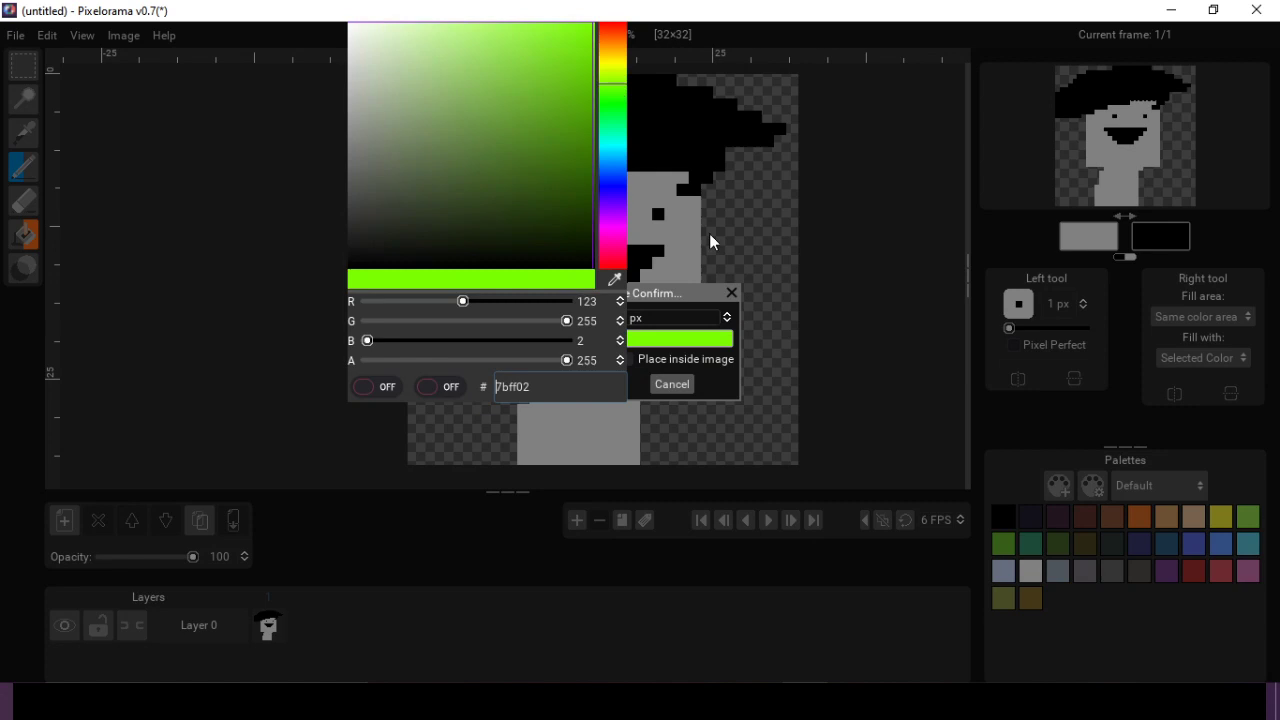
left_click(712, 370)
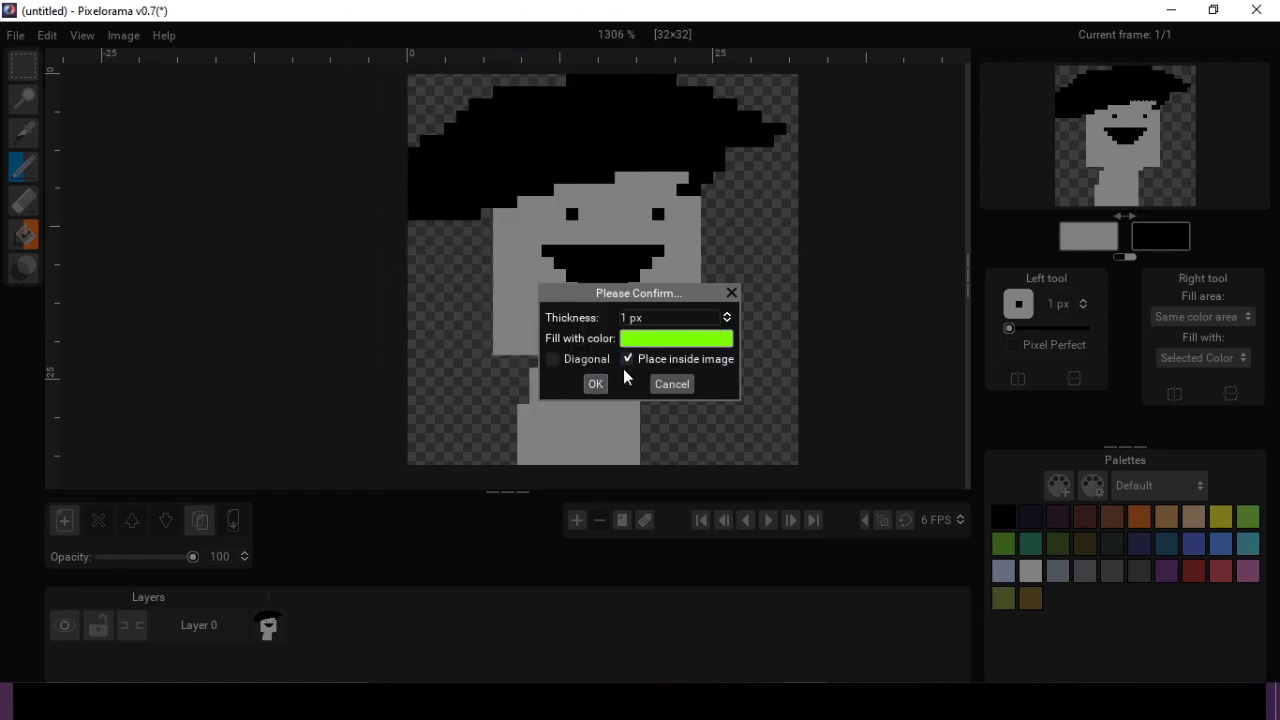
left_click(630, 368)
- Apply the 1 px green outline to the character
left_click(595, 384)
scroll(640, 430, "down", 2)
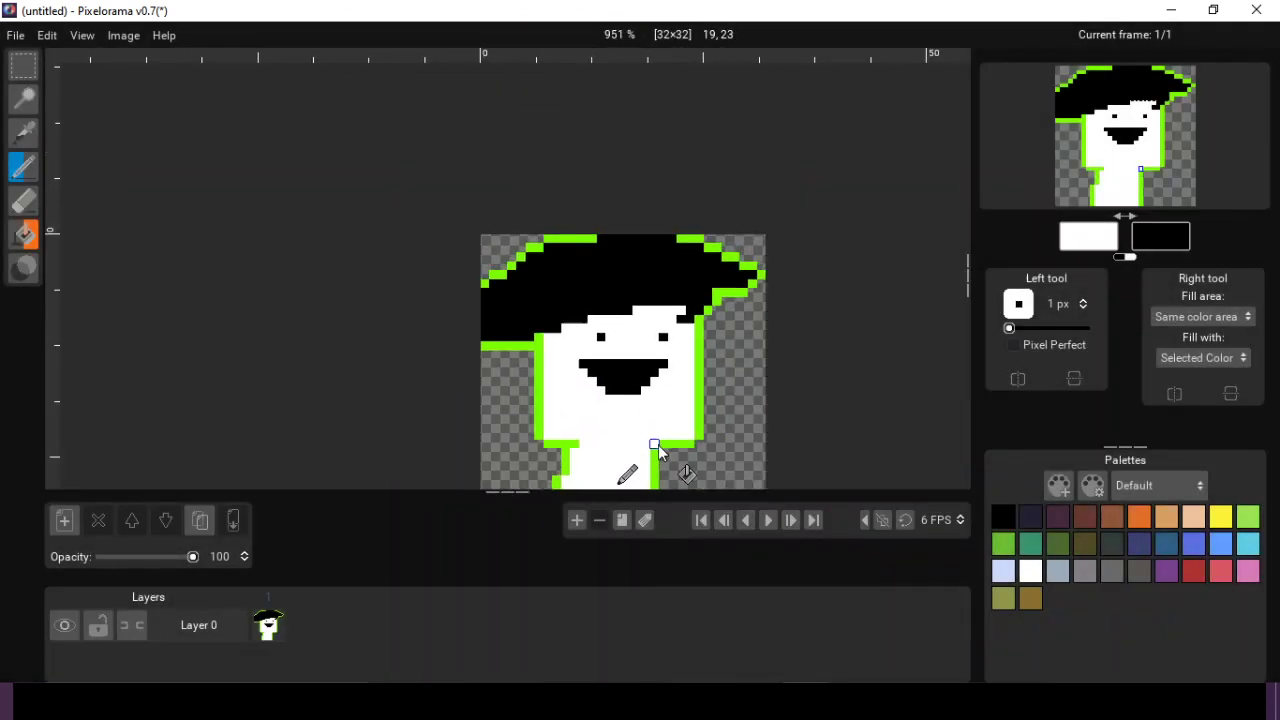
scroll(653, 310, "up", 4)
scroll(568, 158, "down", 1)
scroll(378, 198, "up", 1)
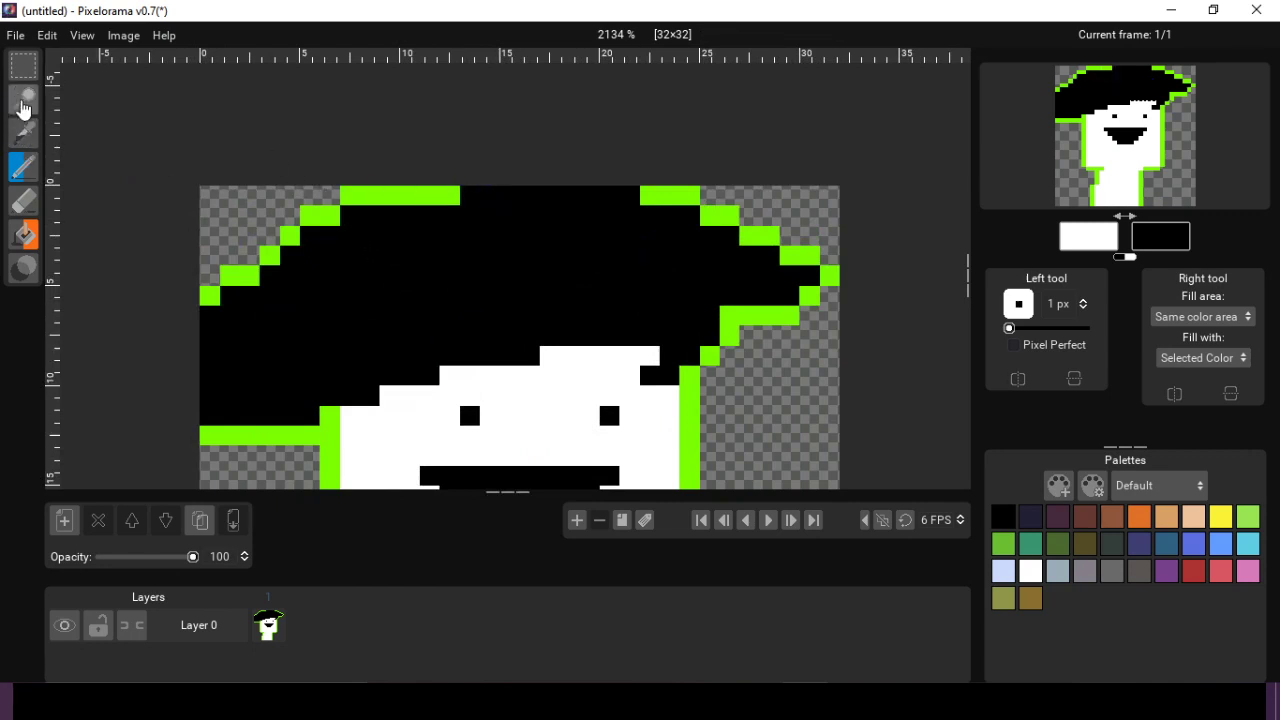
- Sample the outline green and pencil across the gap in the top outline row
left_click(23, 133)
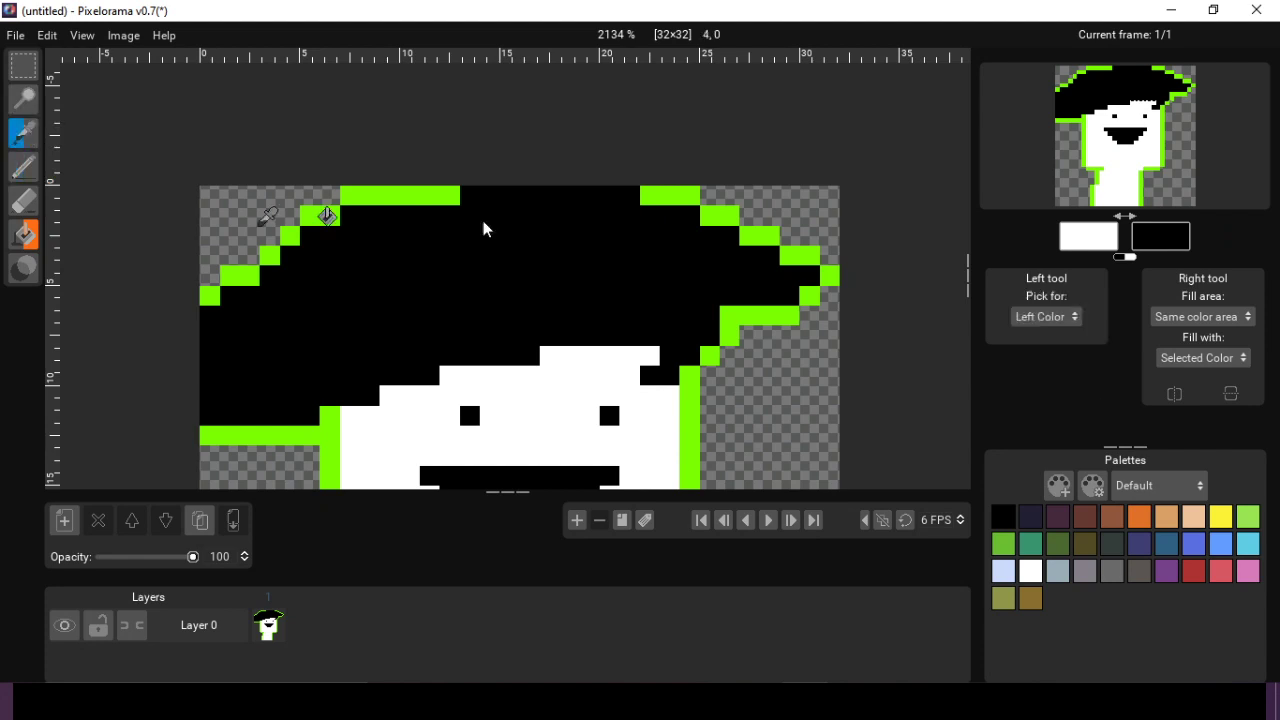
left_click(418, 190)
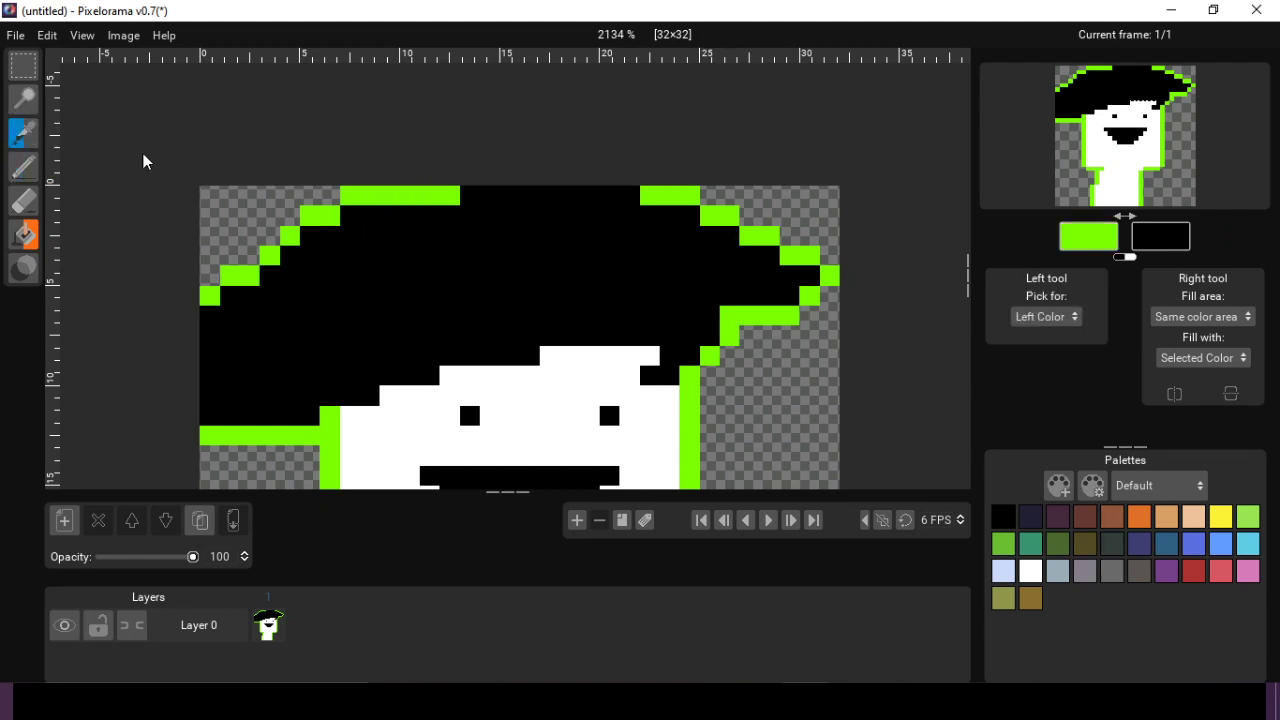
left_click(20, 168)
mouse_move(465, 195)
left_mouse_down()
mouse_move(694, 181)
mouse_move(630, 195)
left_mouse_up()
scroll(674, 189, "down", 2)
scroll(811, 200, "up", 3)
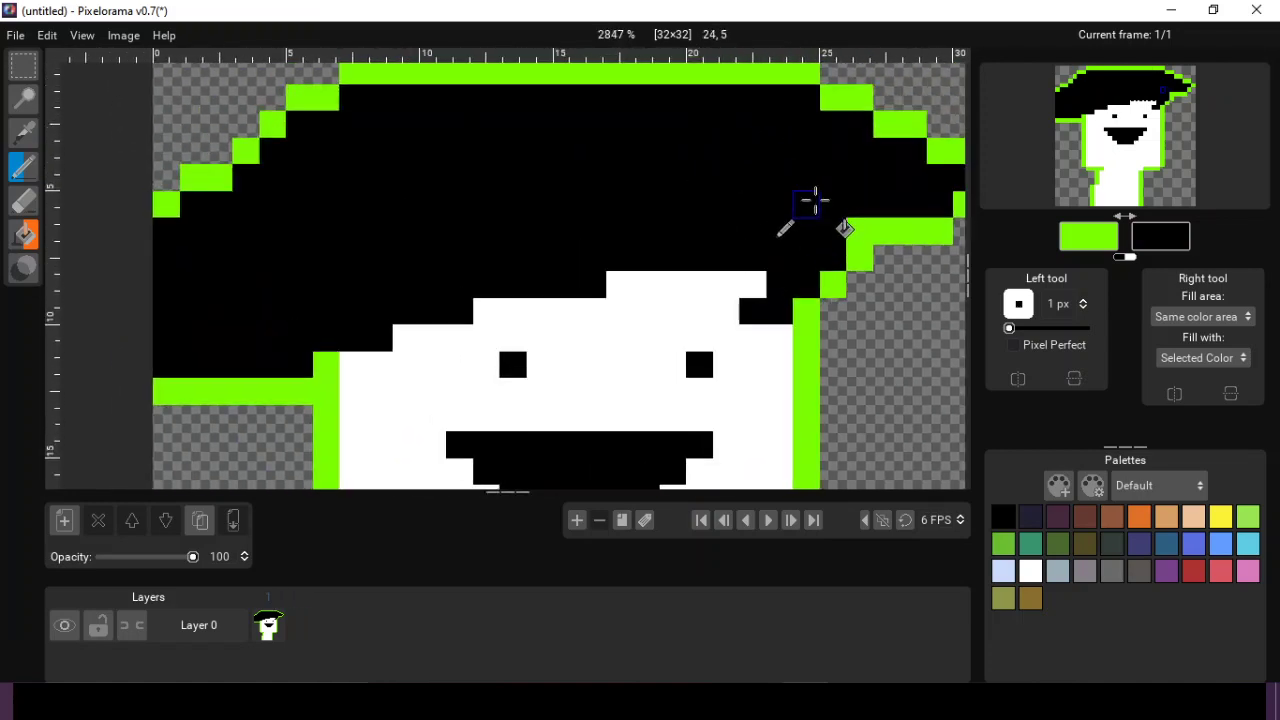
scroll(257, 280, "down", 2)
scroll(648, 297, "down", 2)
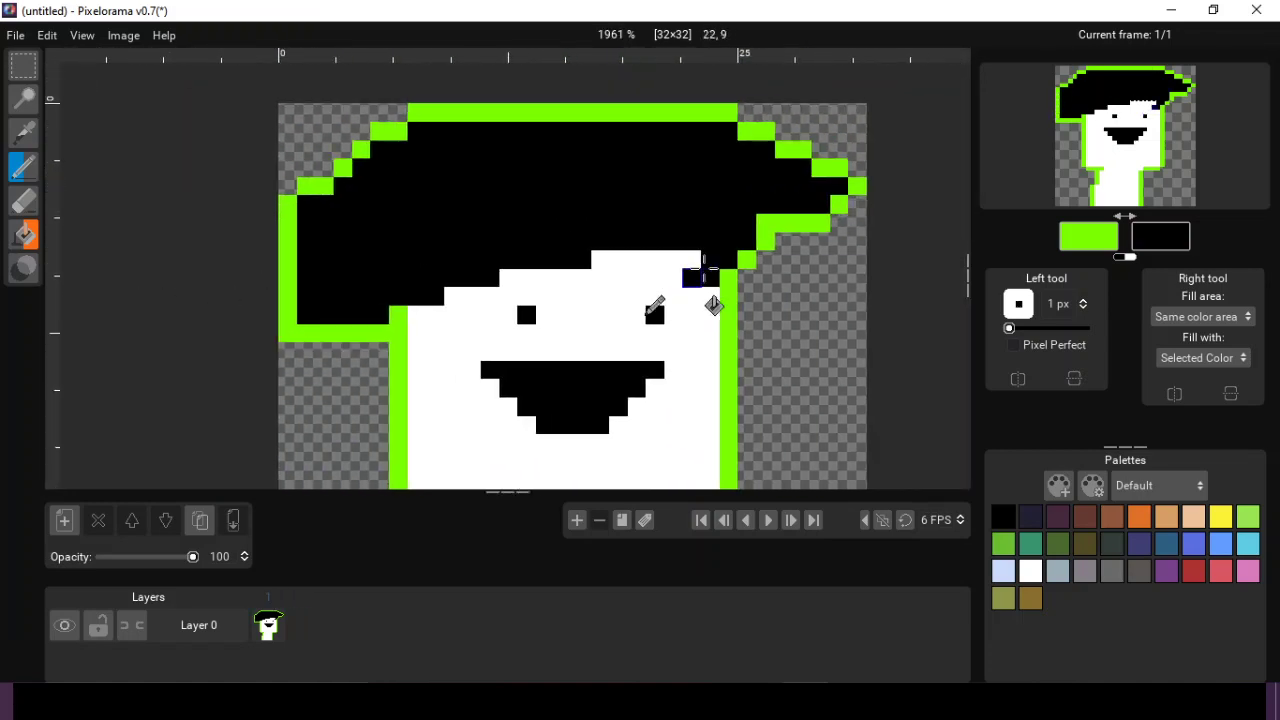
left_click_drag(650, 297, 751, 135)
scroll(666, 257, "down", 5)
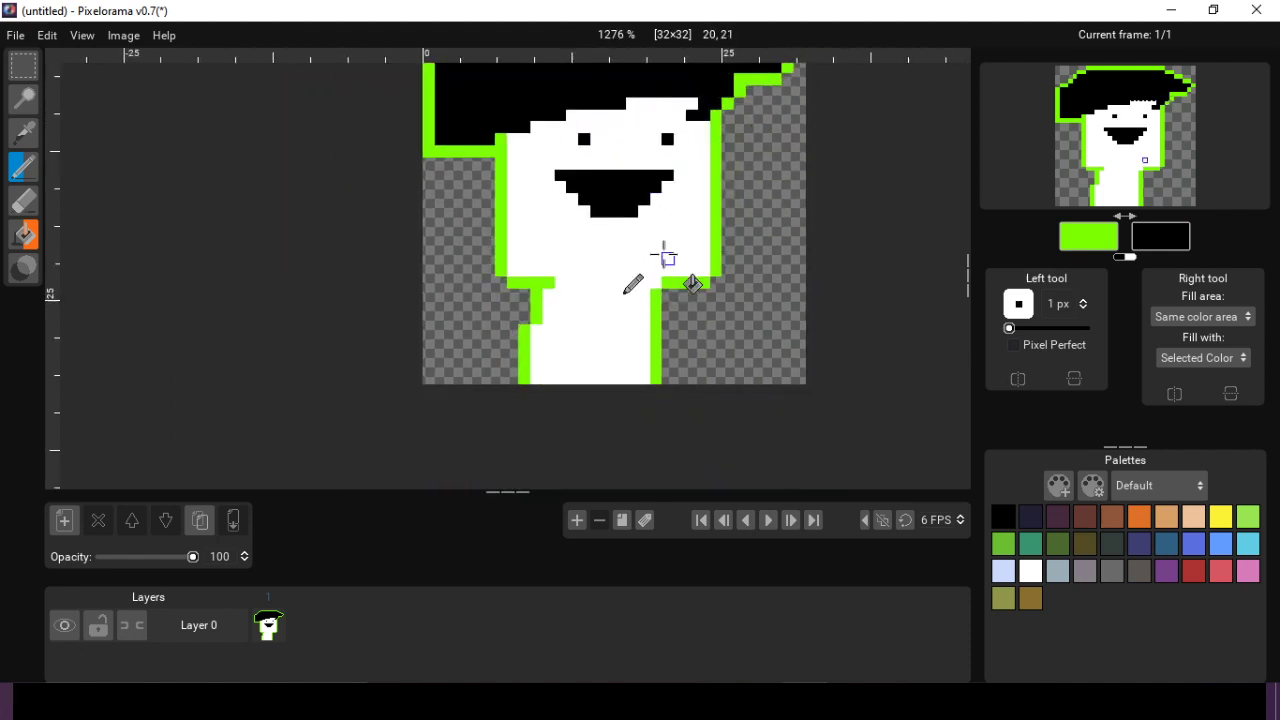
scroll(478, 164, "up", 2)
- Mirror the sprite horizontally, trying a vertical flip and flipping it back upright
left_click(123, 35)
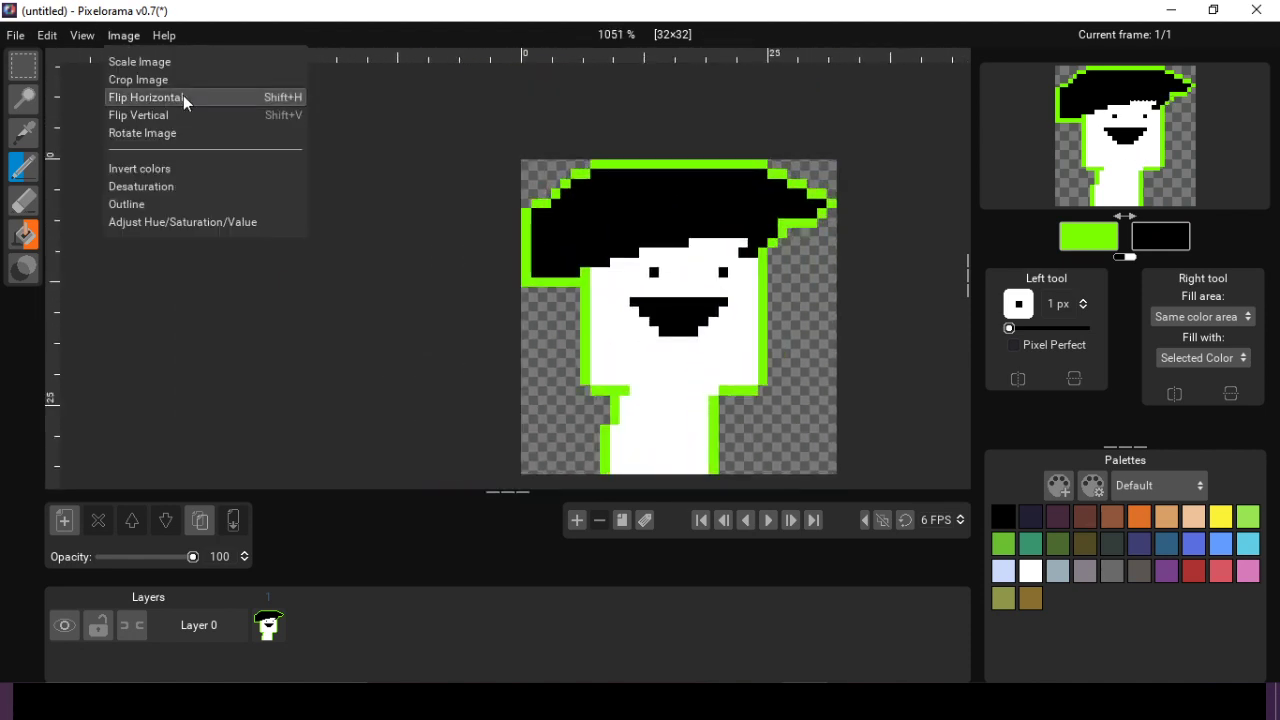
left_click(210, 99)
left_click(124, 35)
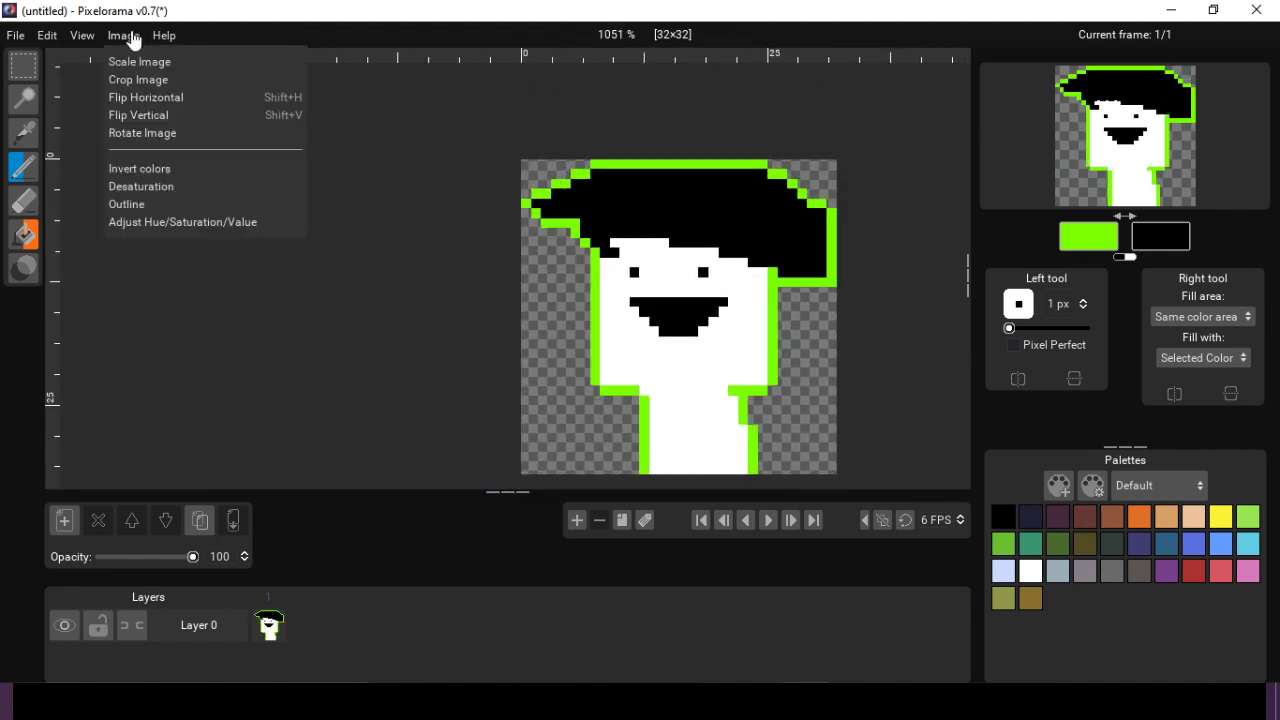
left_click(159, 114)
left_click(124, 36)
left_click(140, 115)
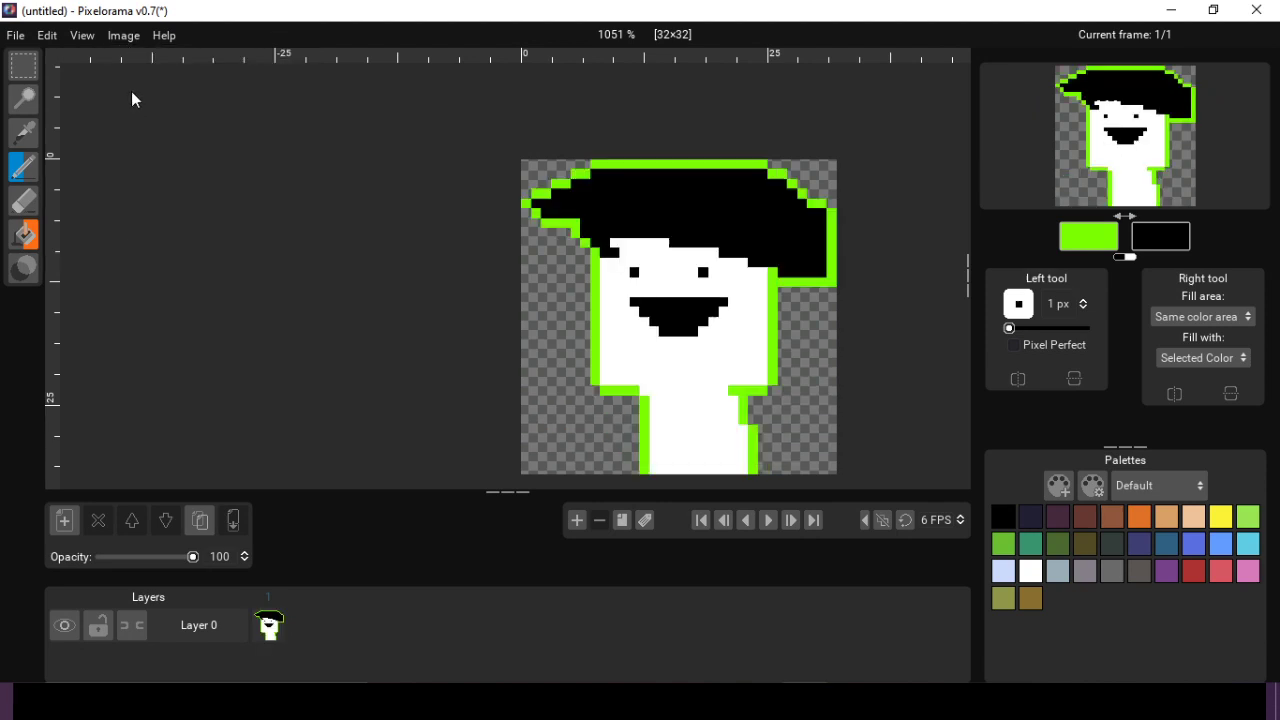
left_click(124, 36)
left_click(150, 97)
- Invert the colours and back, desaturate the sprite, then bucket-fill the outline bright green again
left_click(124, 35)
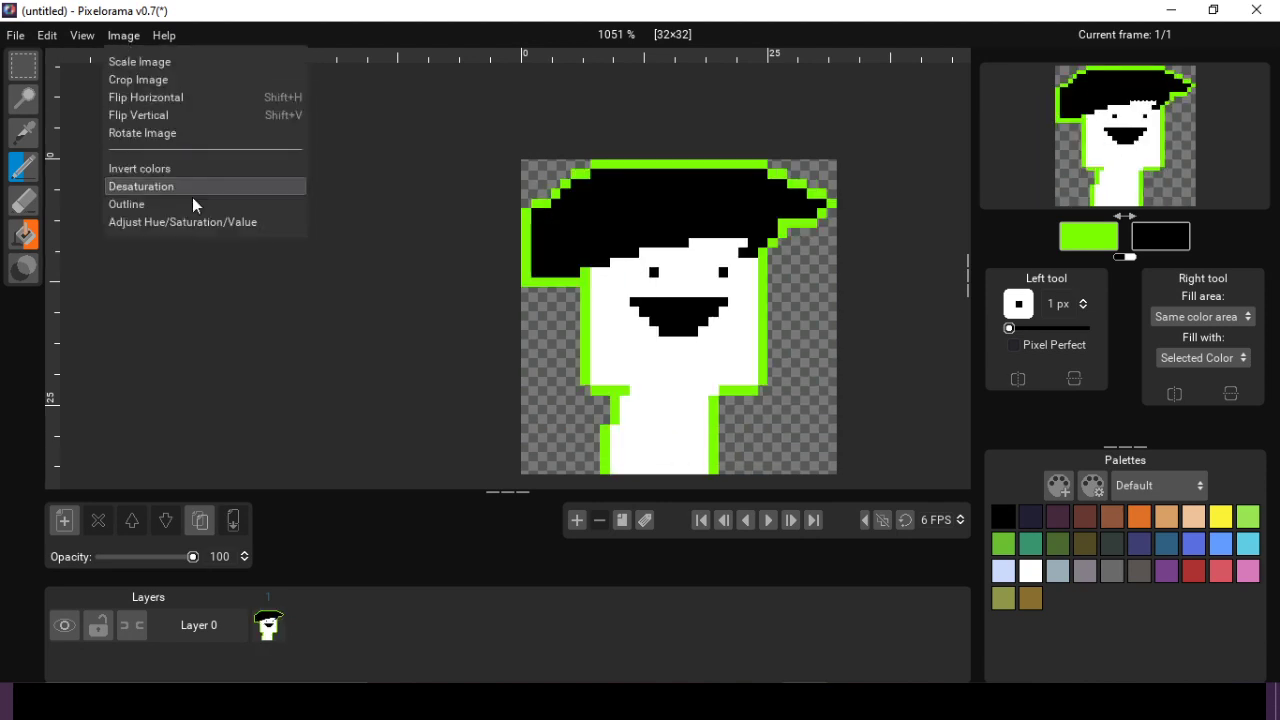
left_click(184, 167)
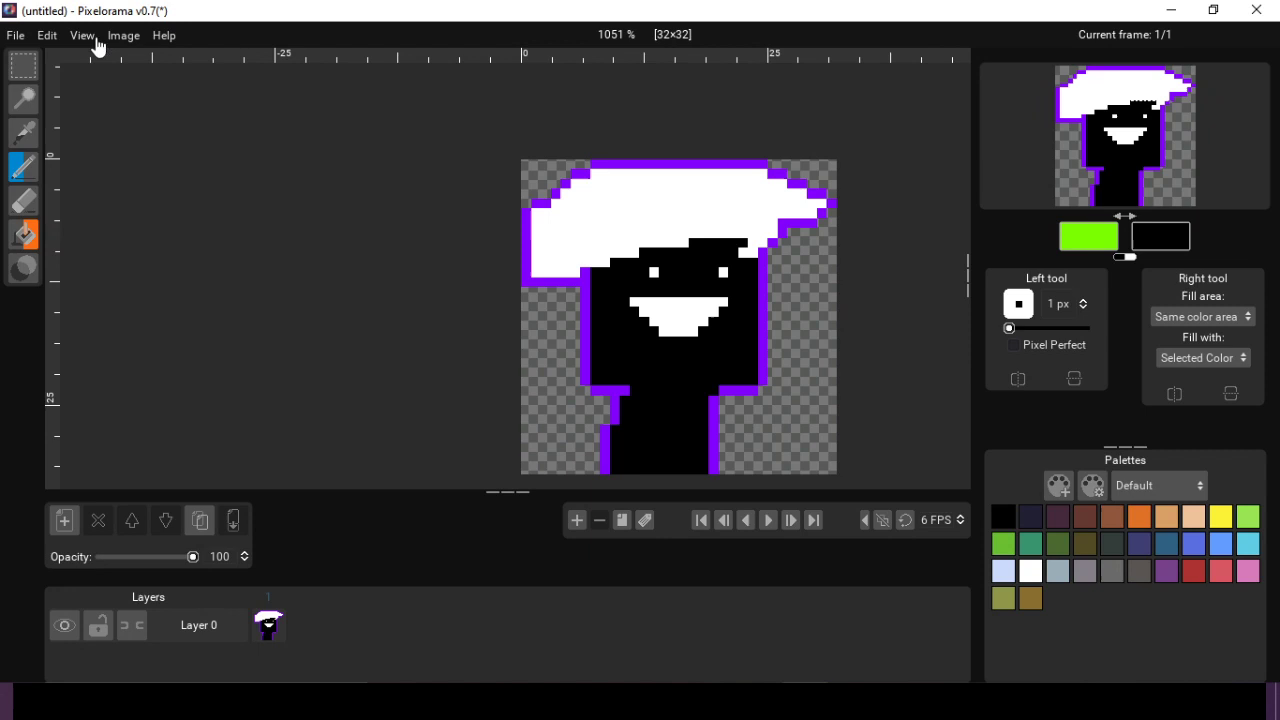
left_click(120, 37)
left_click(137, 168)
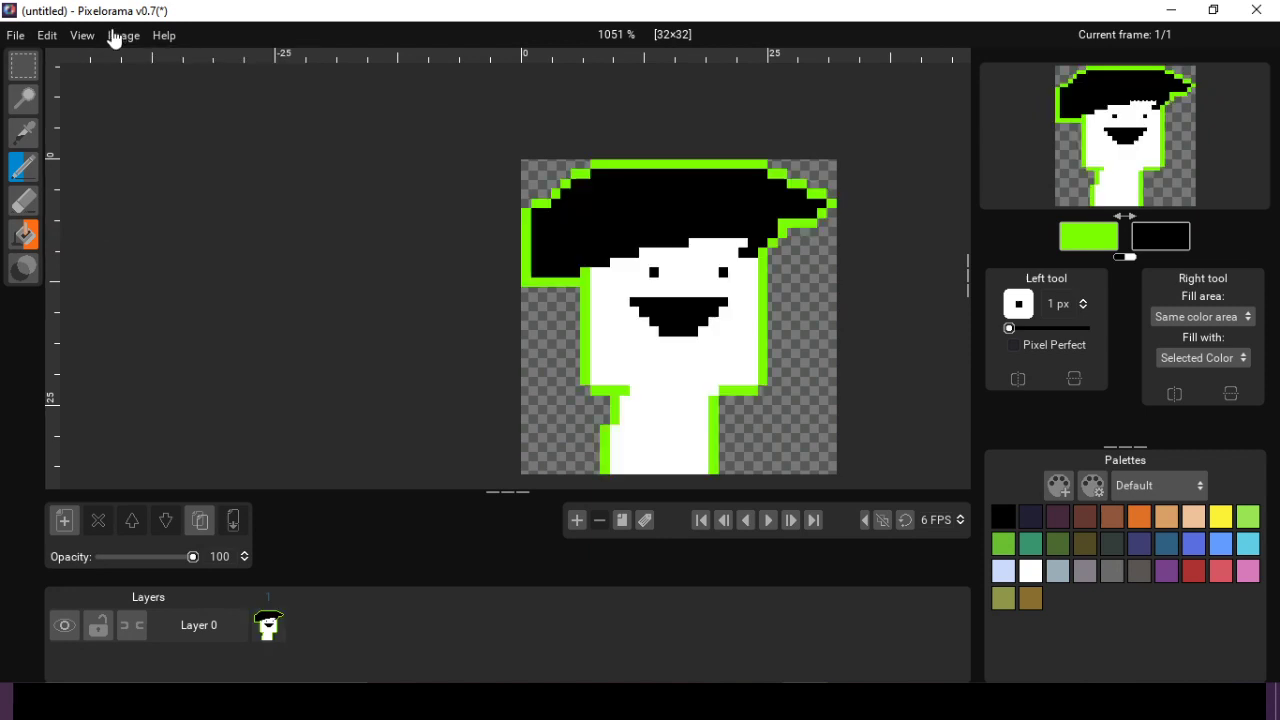
left_click(115, 36)
left_click(164, 188)
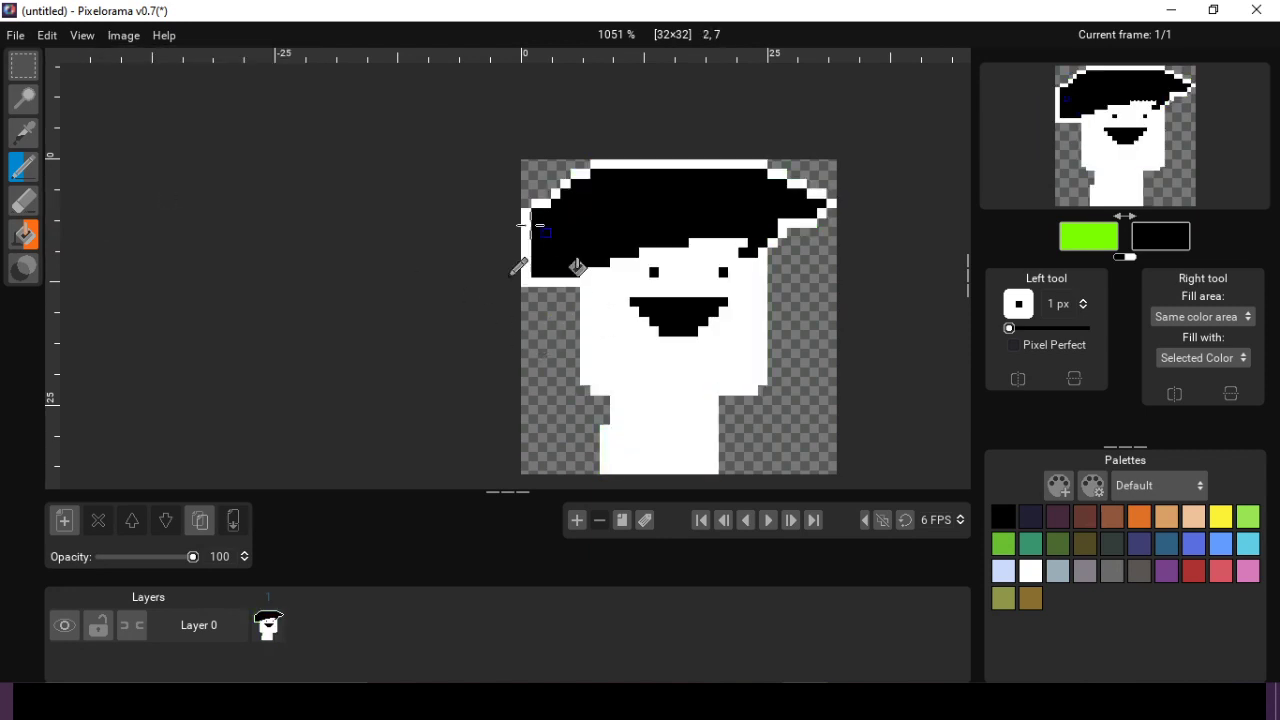
scroll(526, 222, "down", 2)
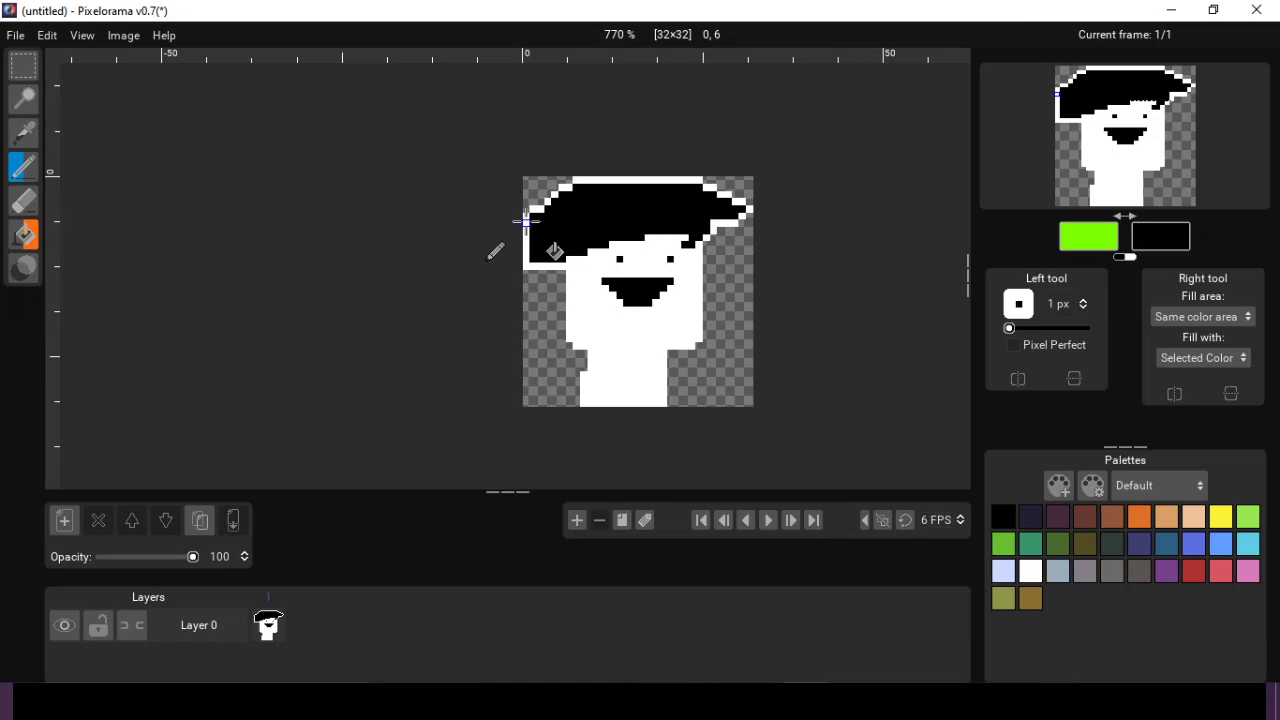
left_click(526, 222)
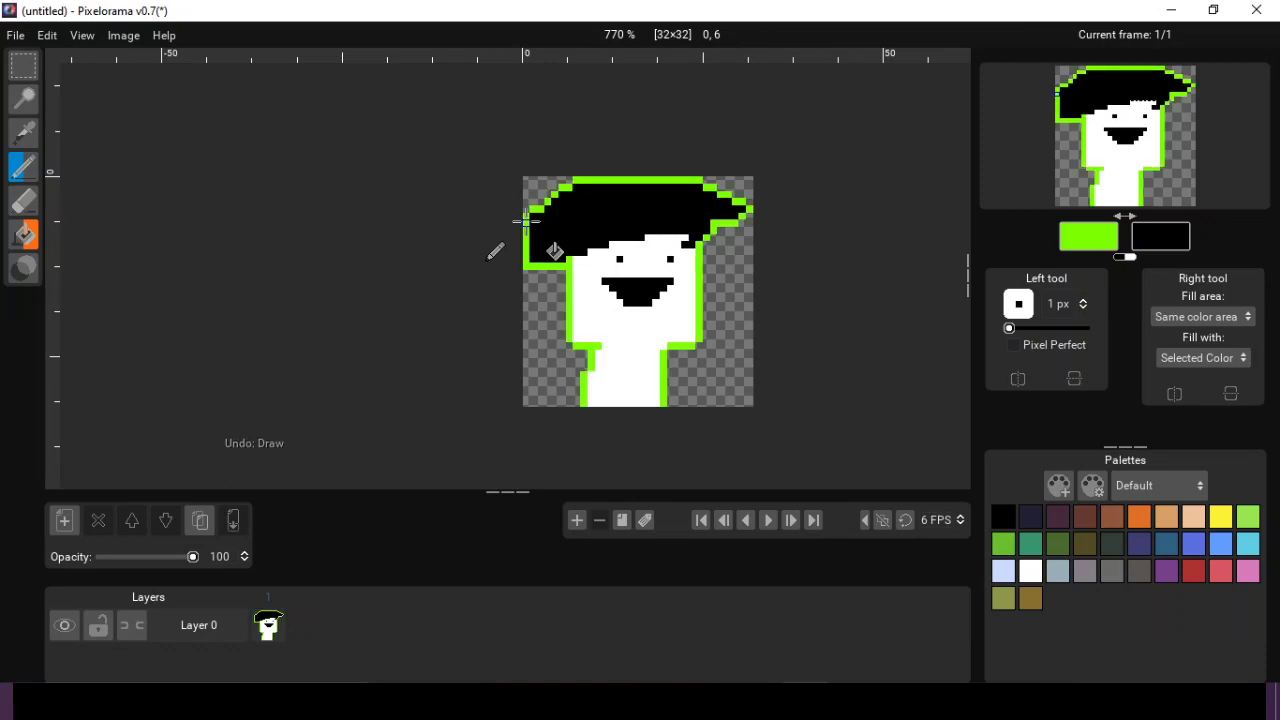
left_click(118, 38)
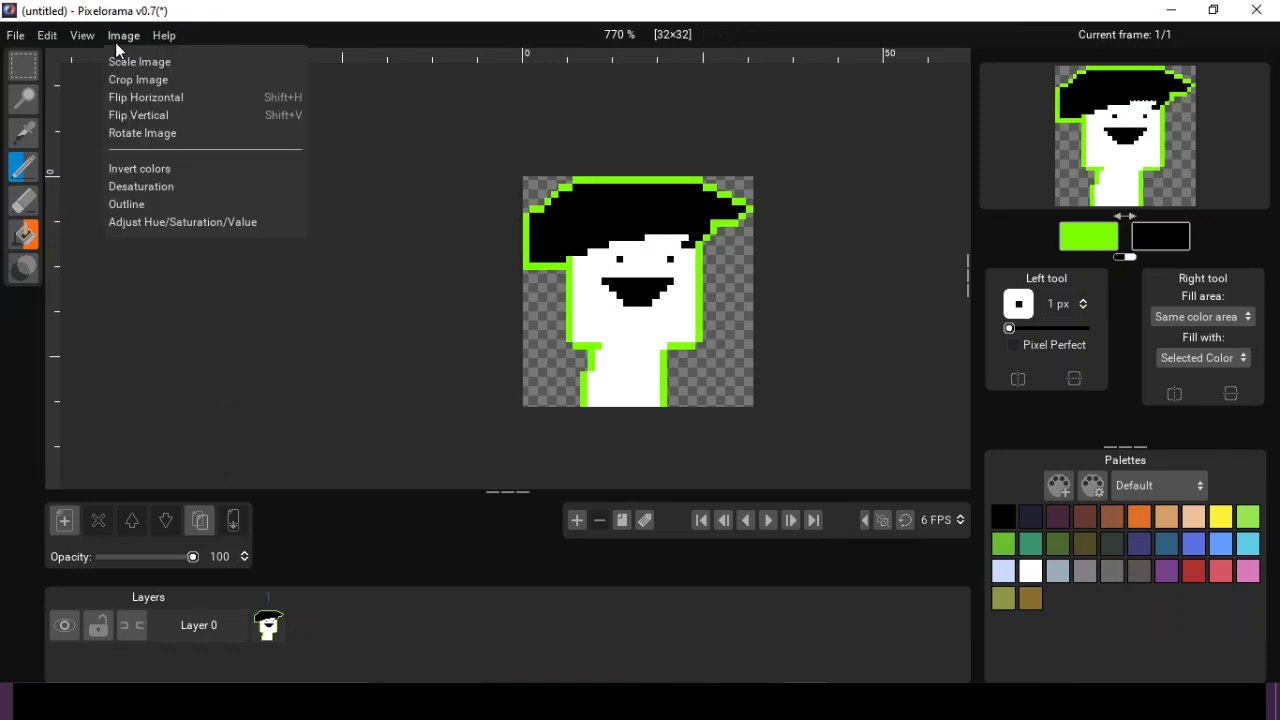
left_click(265, 232)
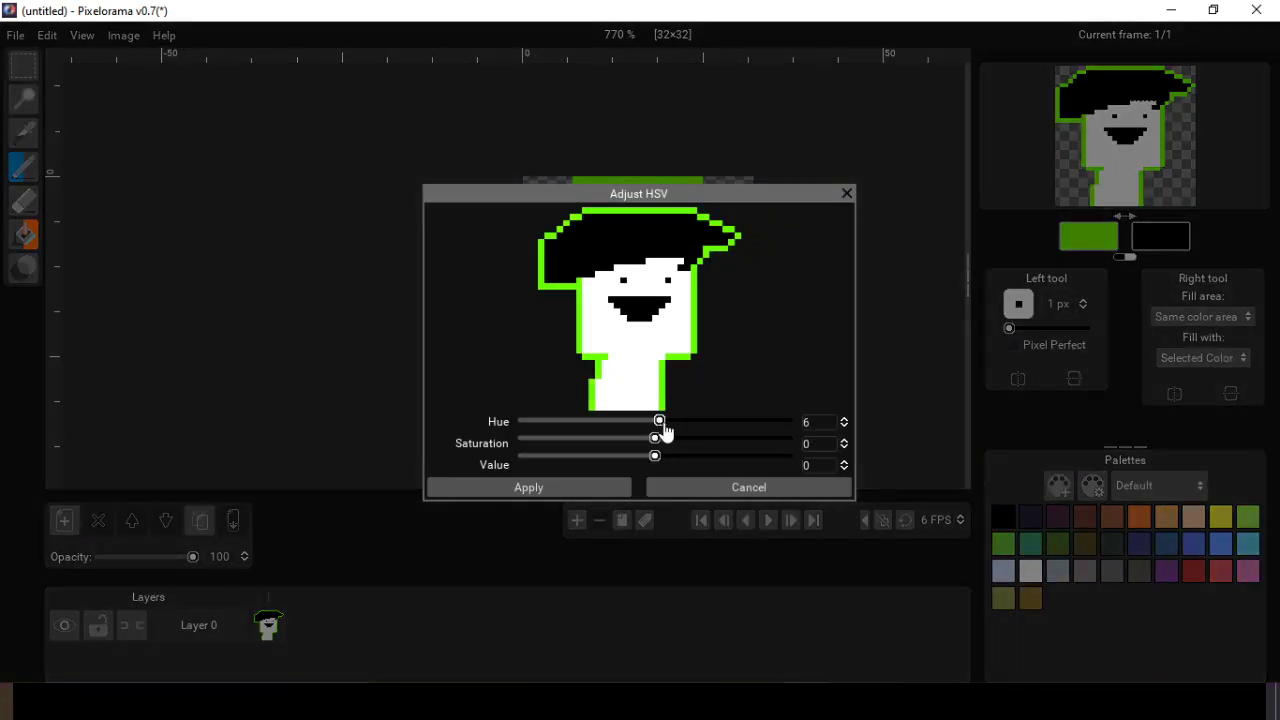
left_click_drag(662, 428, 493, 437)
left_click_drag(669, 449, 733, 440)
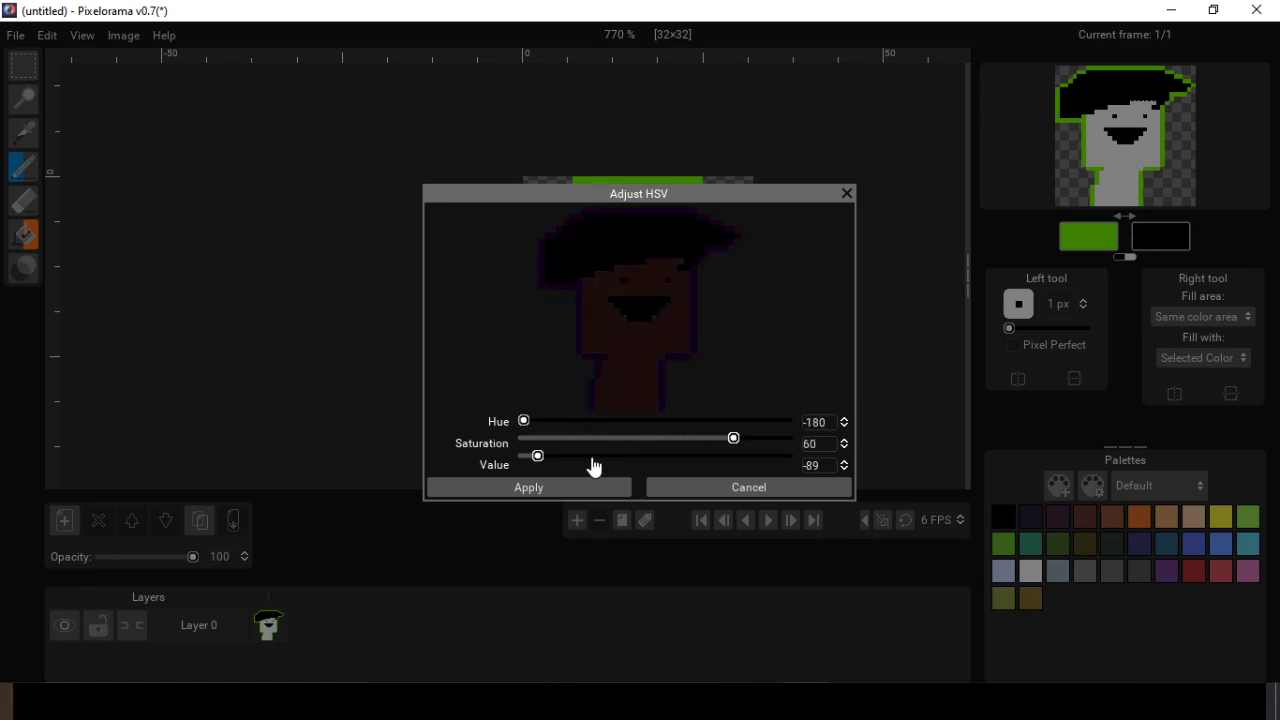
left_click_drag(594, 466, 822, 458)
left_click_drag(733, 438, 792, 424)
left_click(741, 421)
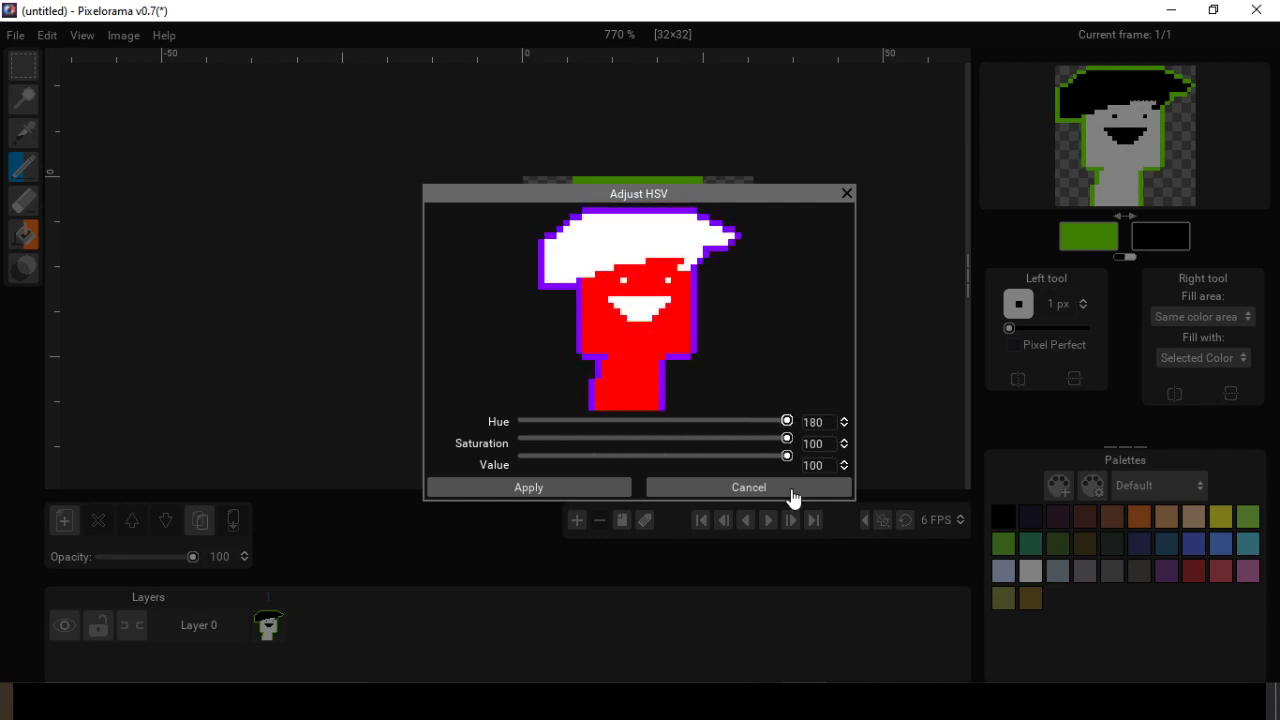
left_click(749, 489)
scroll(685, 222, "down", 2)
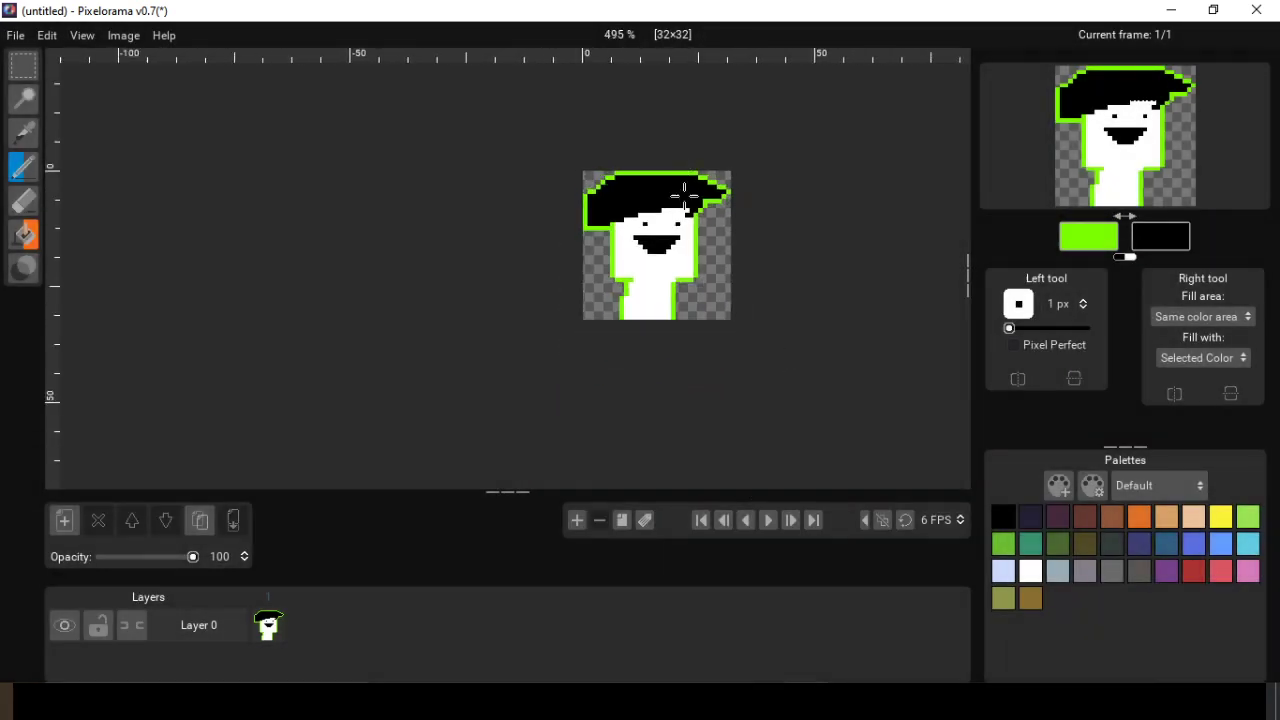
scroll(685, 222, "up", 4)
left_click_drag(685, 222, 634, 35)
scroll(351, 229, "down", 2)
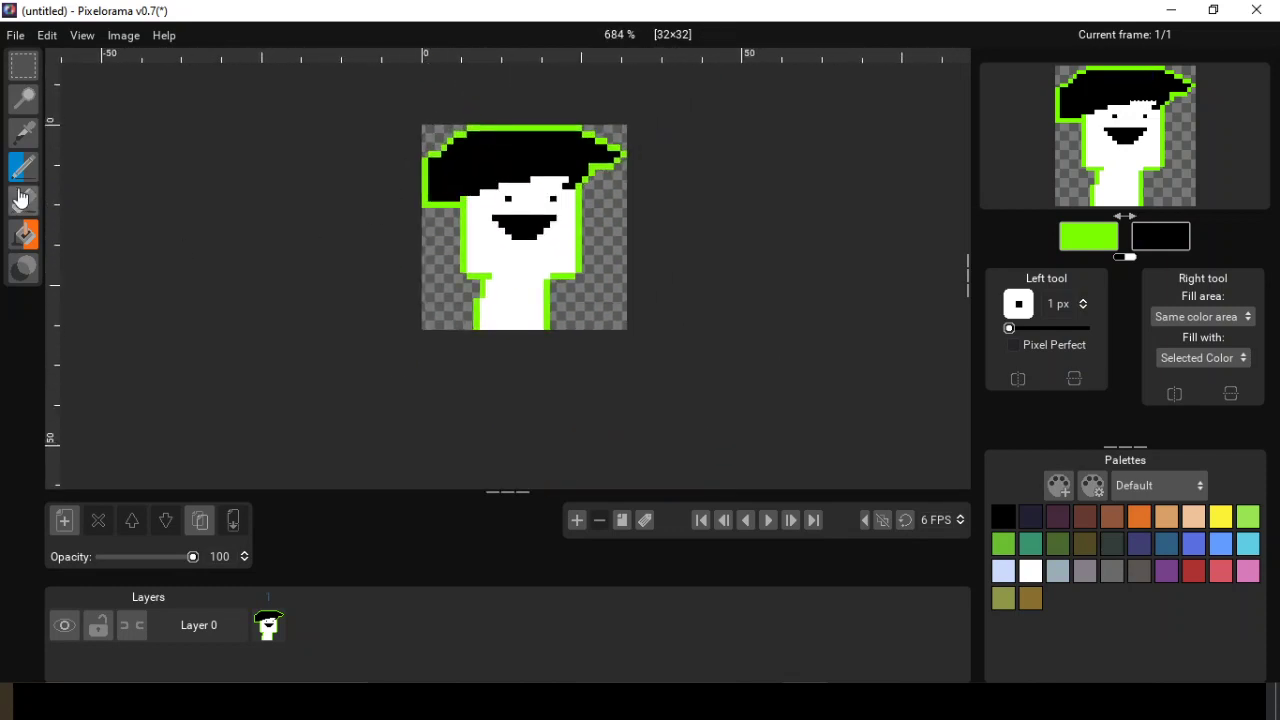
left_click(22, 66)
scroll(608, 294, "up", 2)
mouse_move(601, 273)
left_mouse_down()
mouse_move(669, 318)
mouse_move(655, 294)
left_mouse_up()
left_click(24, 167)
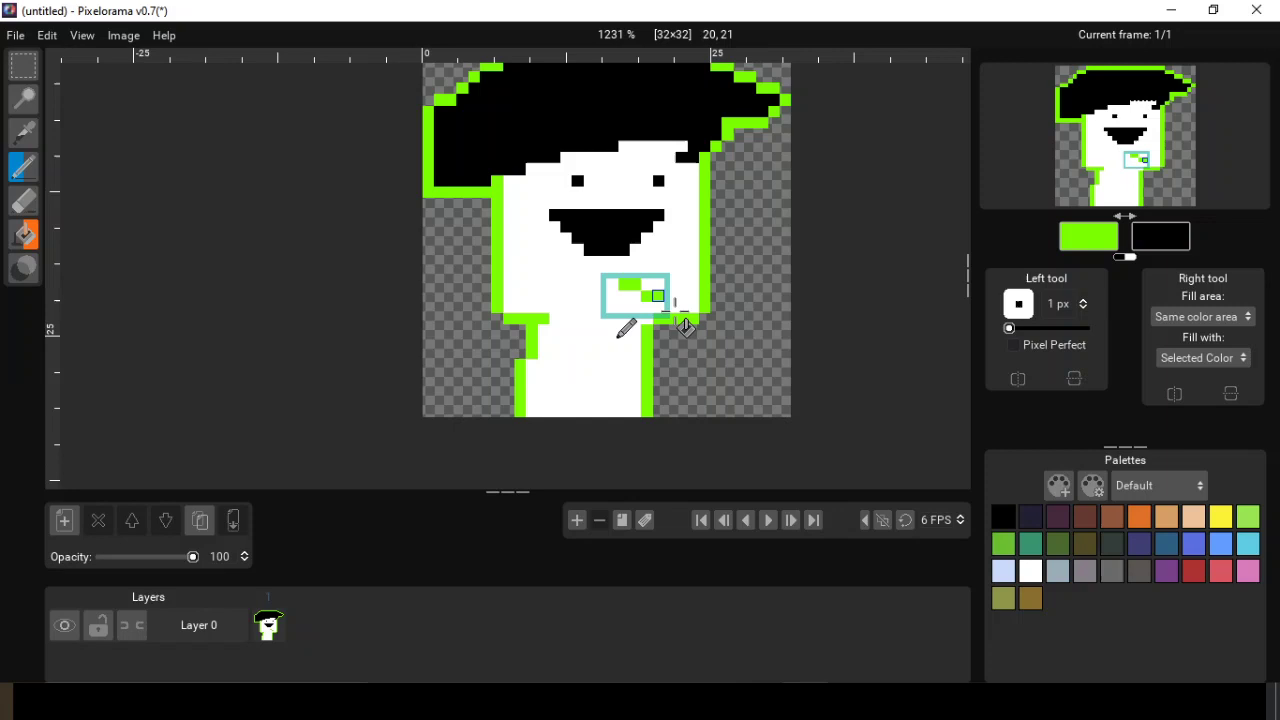
mouse_move(604, 252)
left_mouse_down()
mouse_move(634, 308)
mouse_move(613, 326)
mouse_move(626, 296)
mouse_move(612, 297)
mouse_move(623, 306)
mouse_move(634, 290)
mouse_move(623, 287)
mouse_move(657, 276)
mouse_move(660, 312)
left_mouse_up()
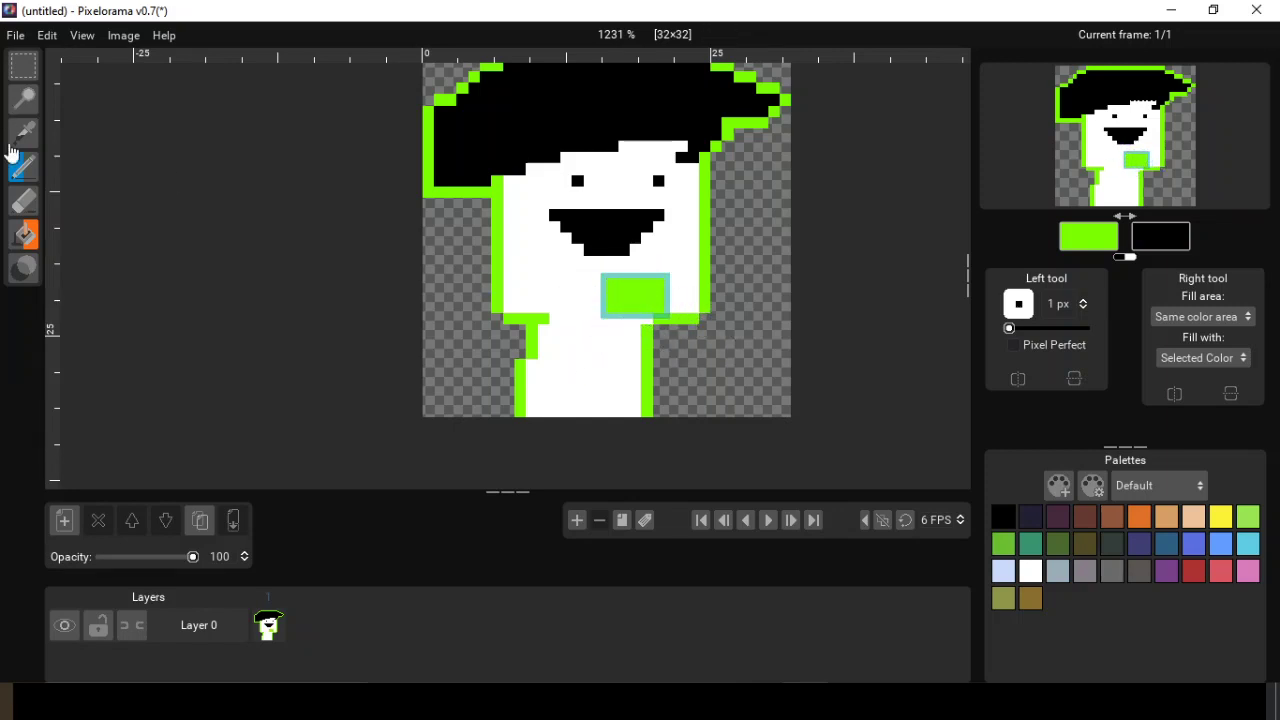
left_click(22, 66)
left_click(563, 318)
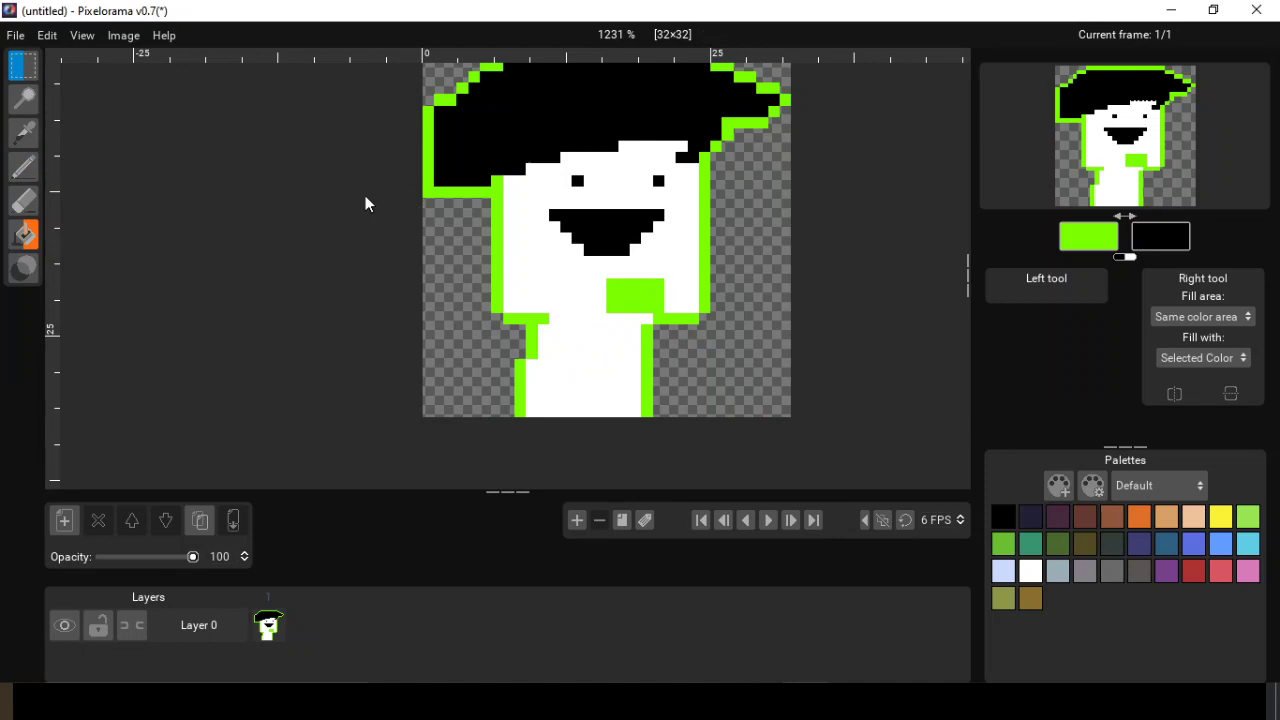
left_click(24, 167)
scroll(563, 226, "down", 1)
scroll(555, 225, "up", 3)
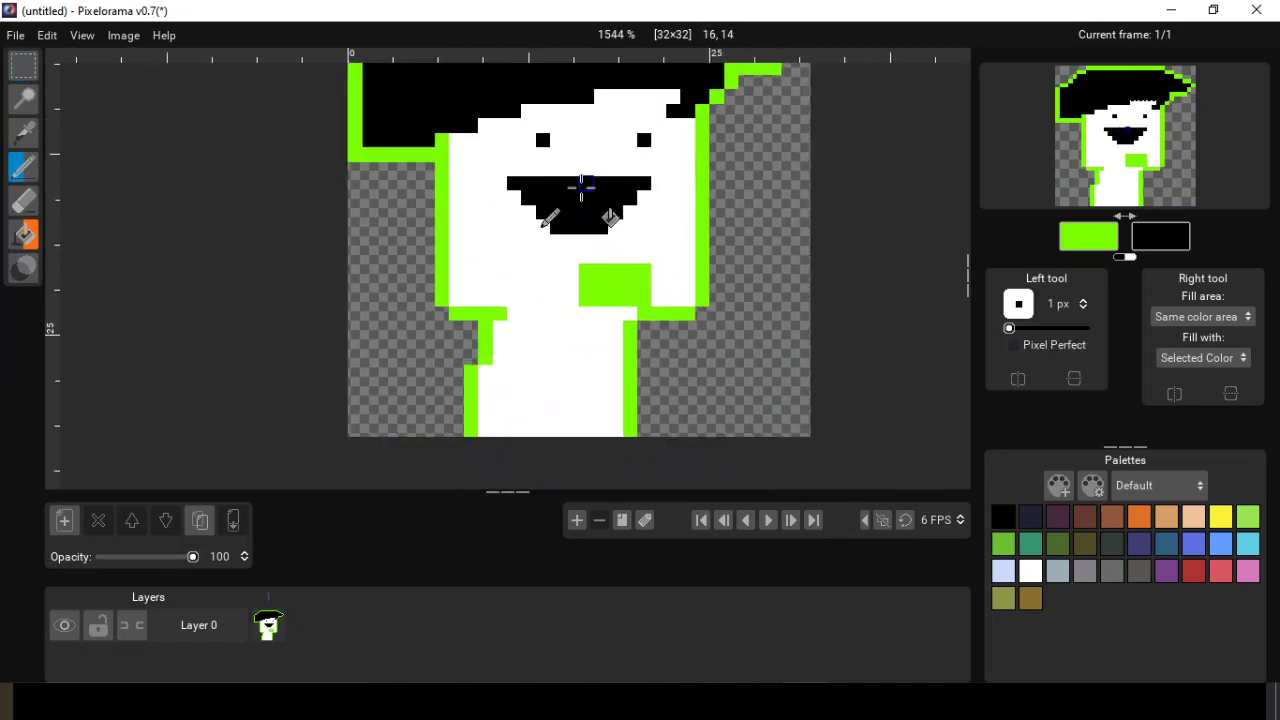
key("z")
key("ctrl+z")
key("ctrl+z")
key("ctrl+z")
key("ctrl+z")
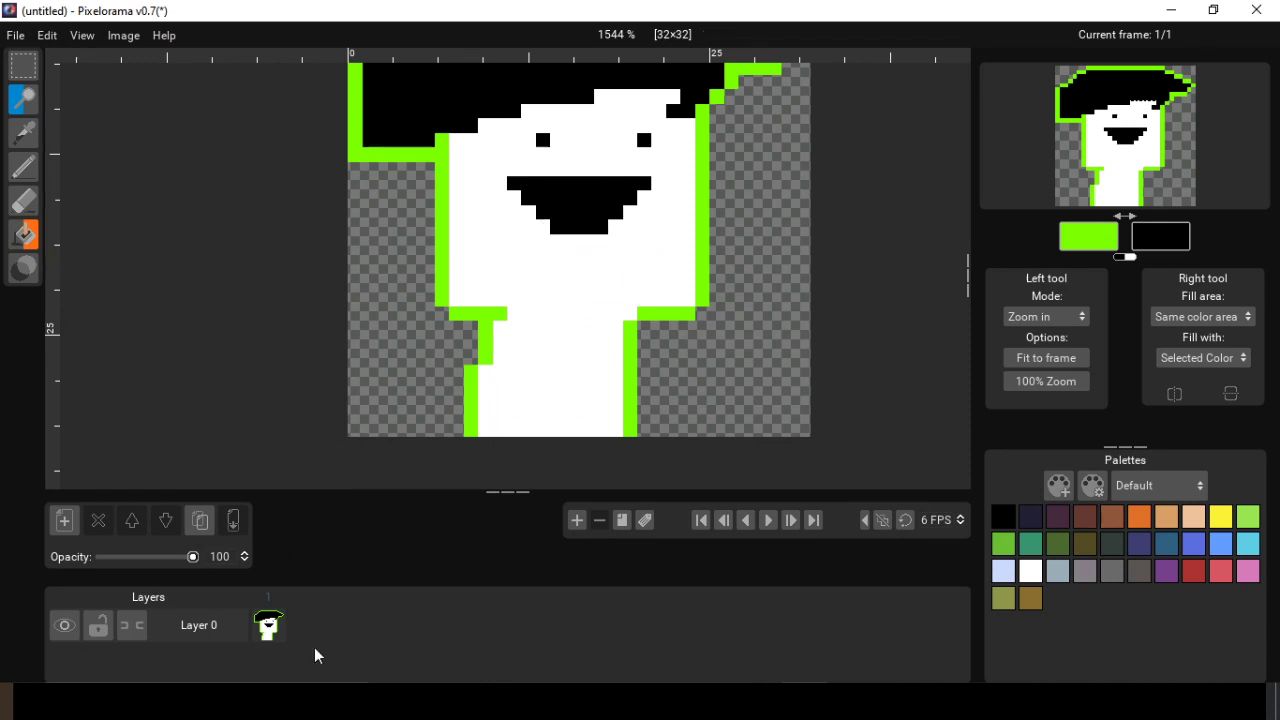
scroll(349, 420, "down", 7)
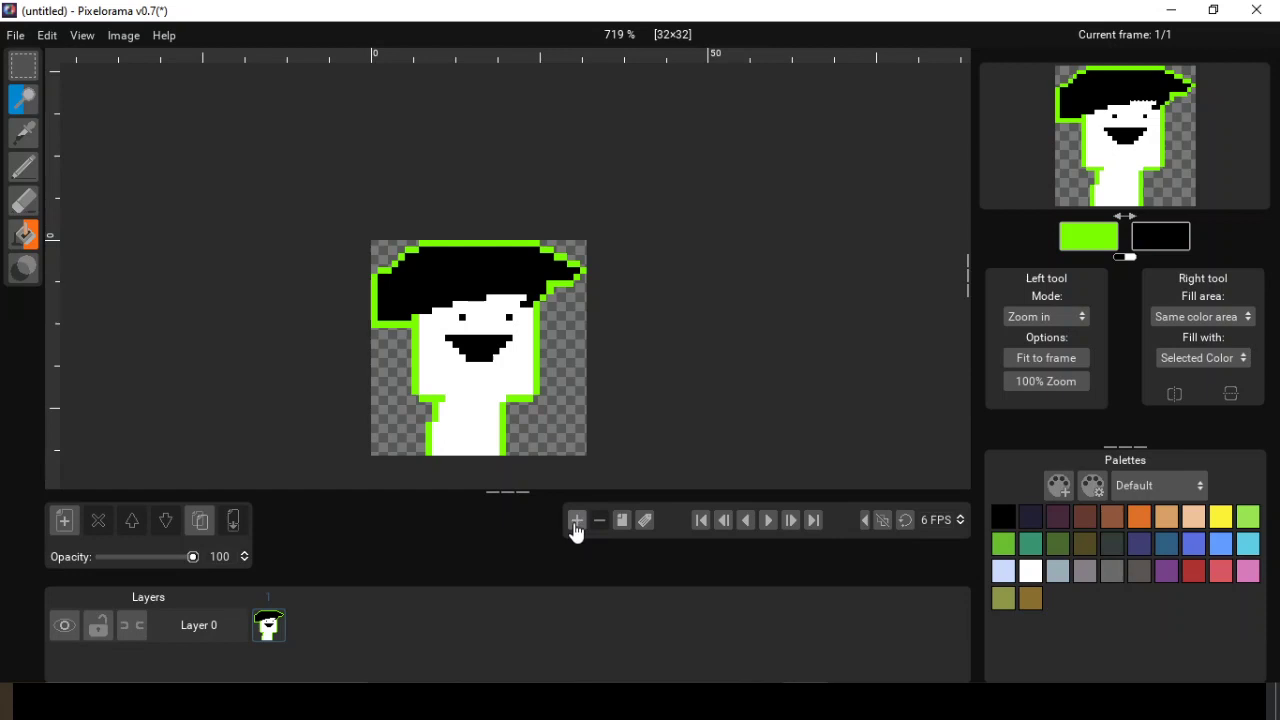
- Add a test frame, scribble green lines on it, and play then stop the animation
left_click(577, 522)
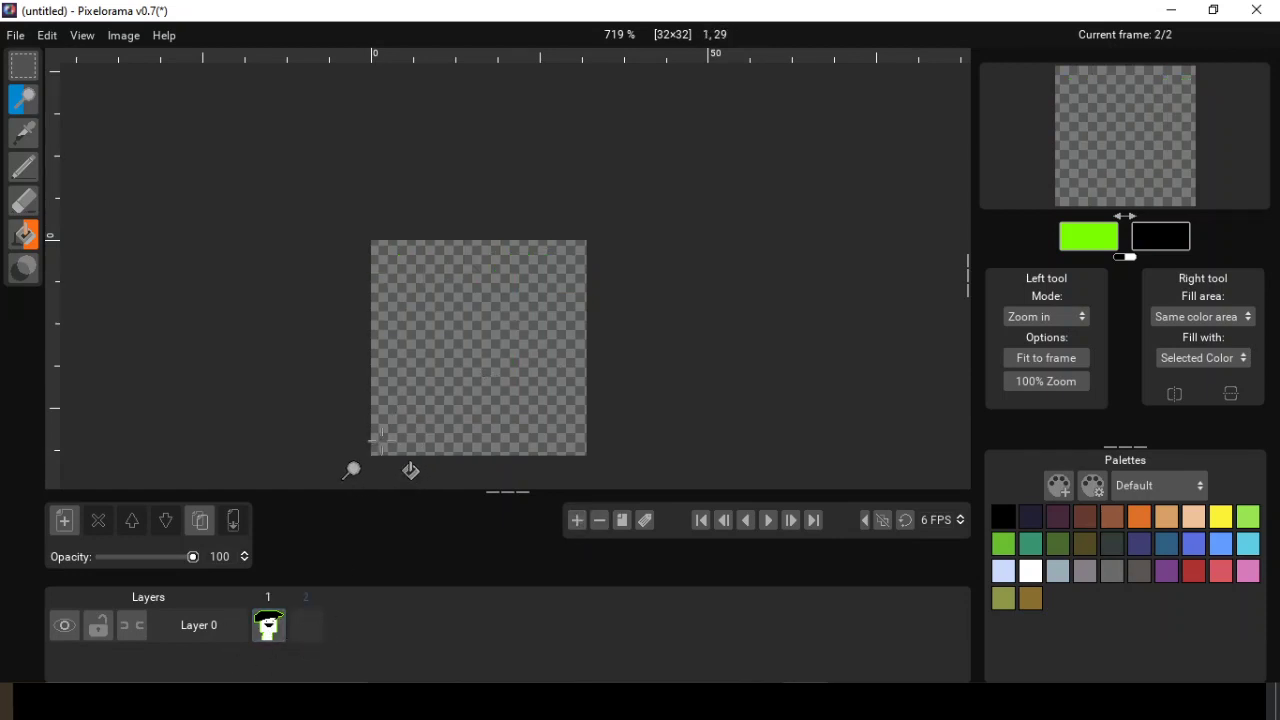
key("p")
mouse_move(351, 374)
left_mouse_down()
mouse_move(490, 440)
mouse_move(311, 445)
mouse_move(375, 303)
mouse_move(466, 402)
left_mouse_up()
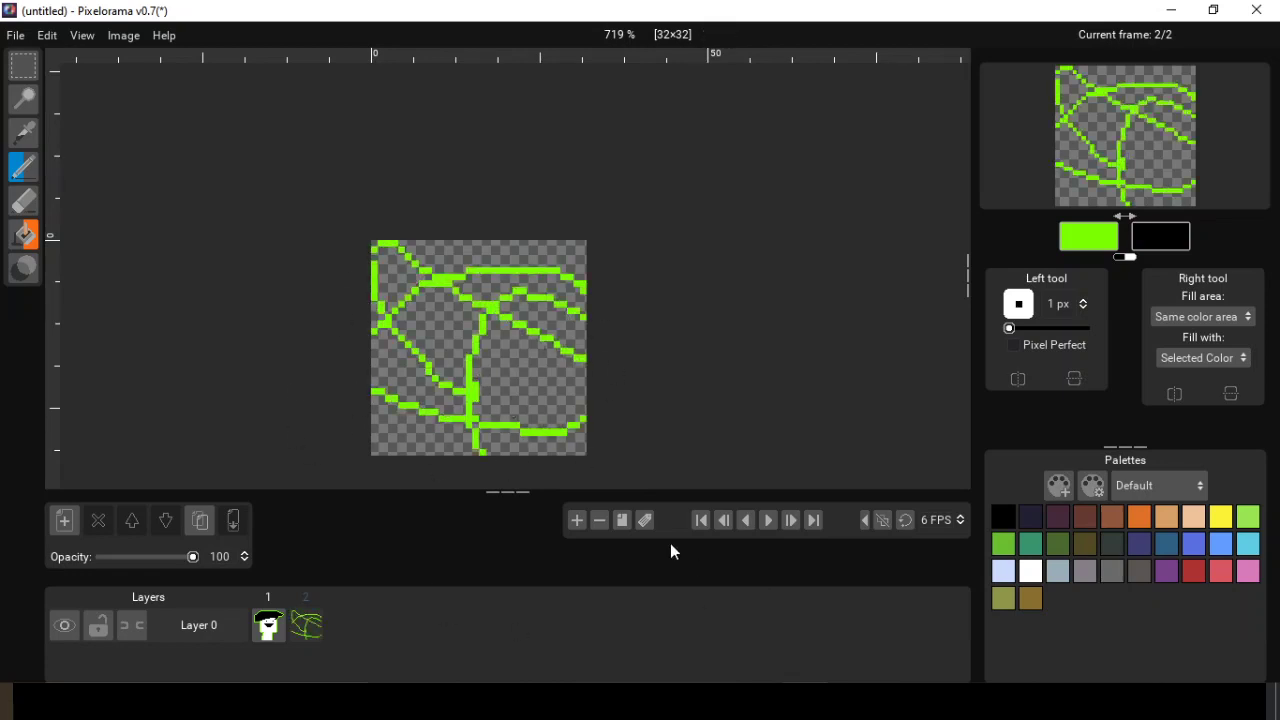
left_click(770, 521)
left_click(768, 520)
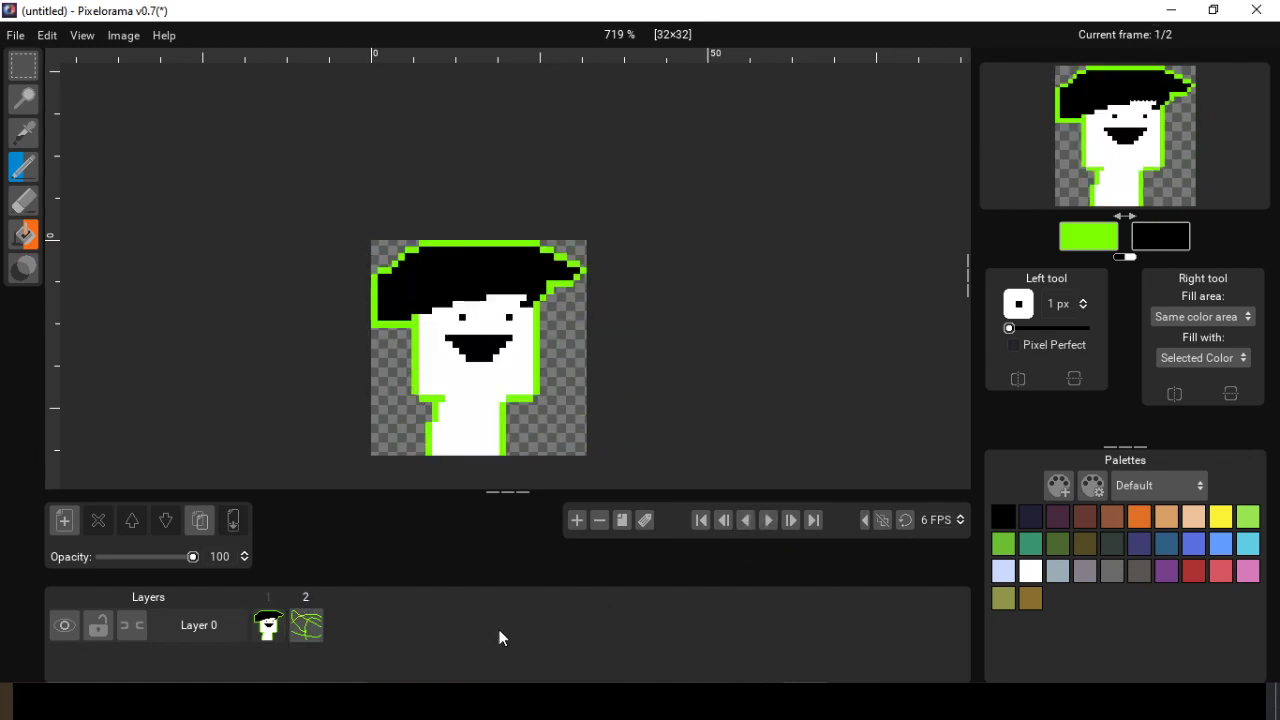
- Delete the scribbled frame 2 and duplicate frame 1 as the new frame 2
left_click(318, 624)
left_click(599, 521)
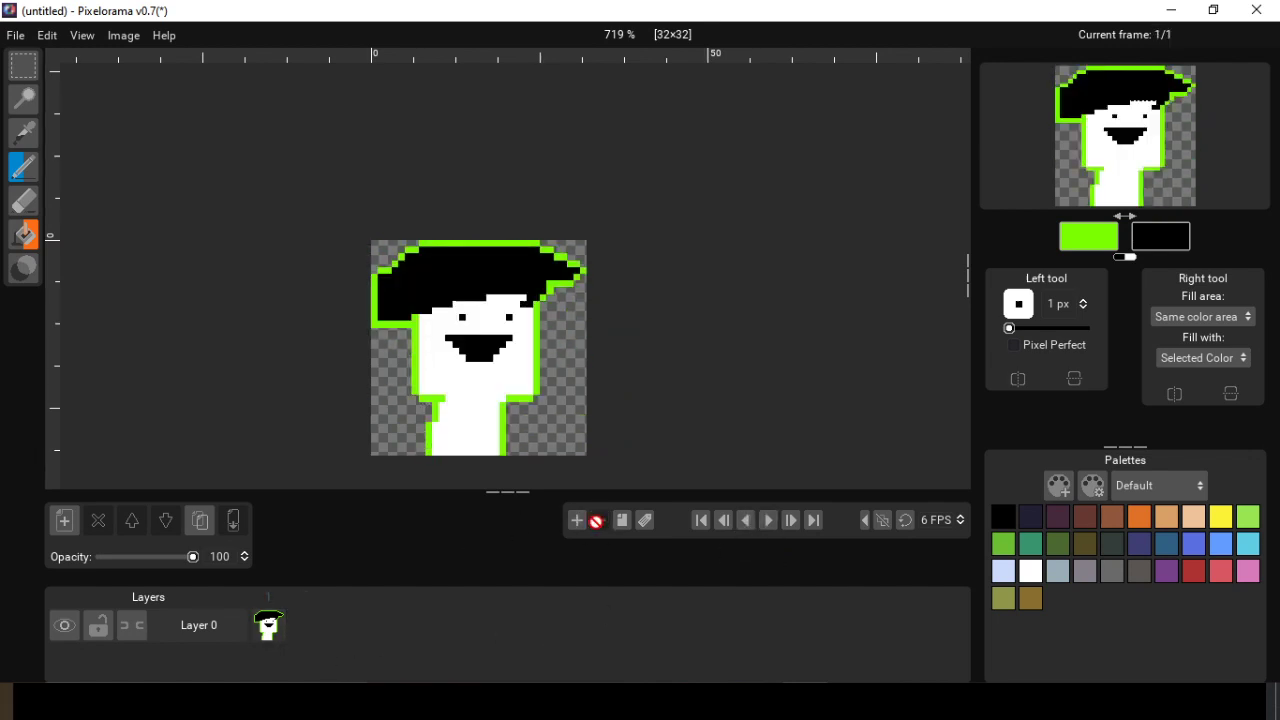
left_click(621, 521)
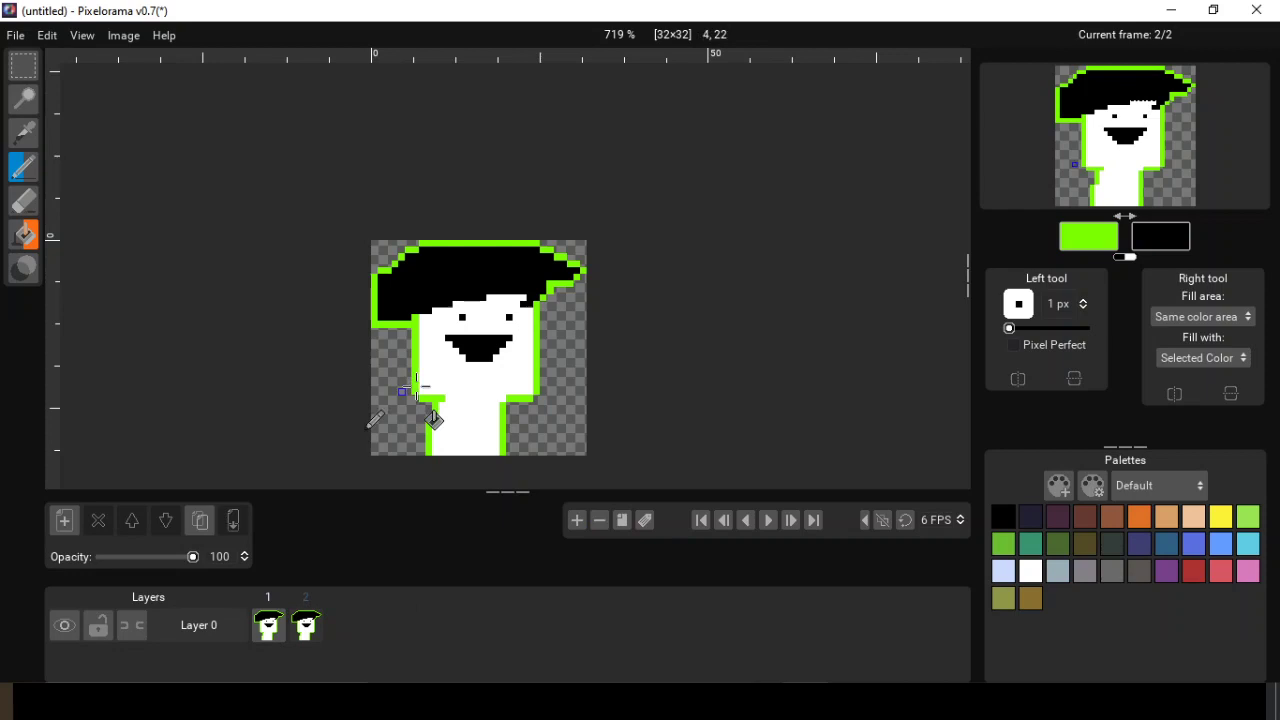
scroll(371, 414, "up", 2)
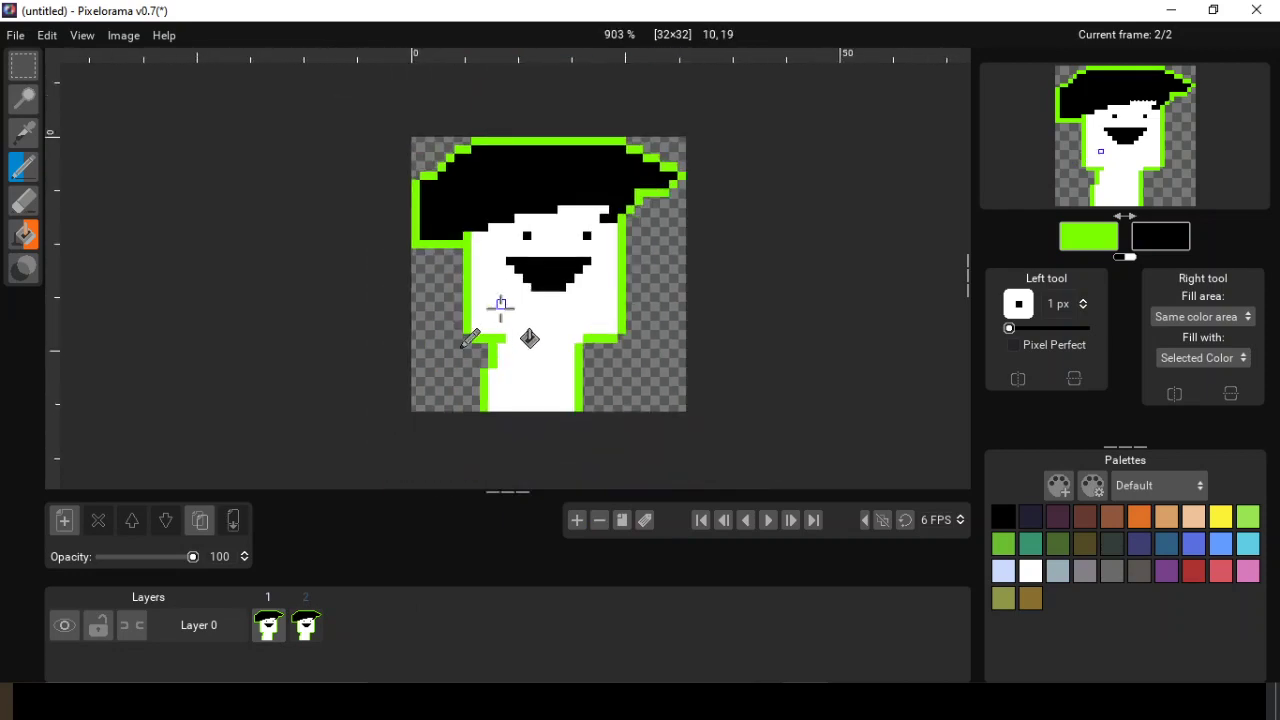
- Box-select the frame 2 character, nudge it down a pixel, deselect, and pause the preview
left_click(23, 65)
left_click_drag(413, 147, 728, 385)
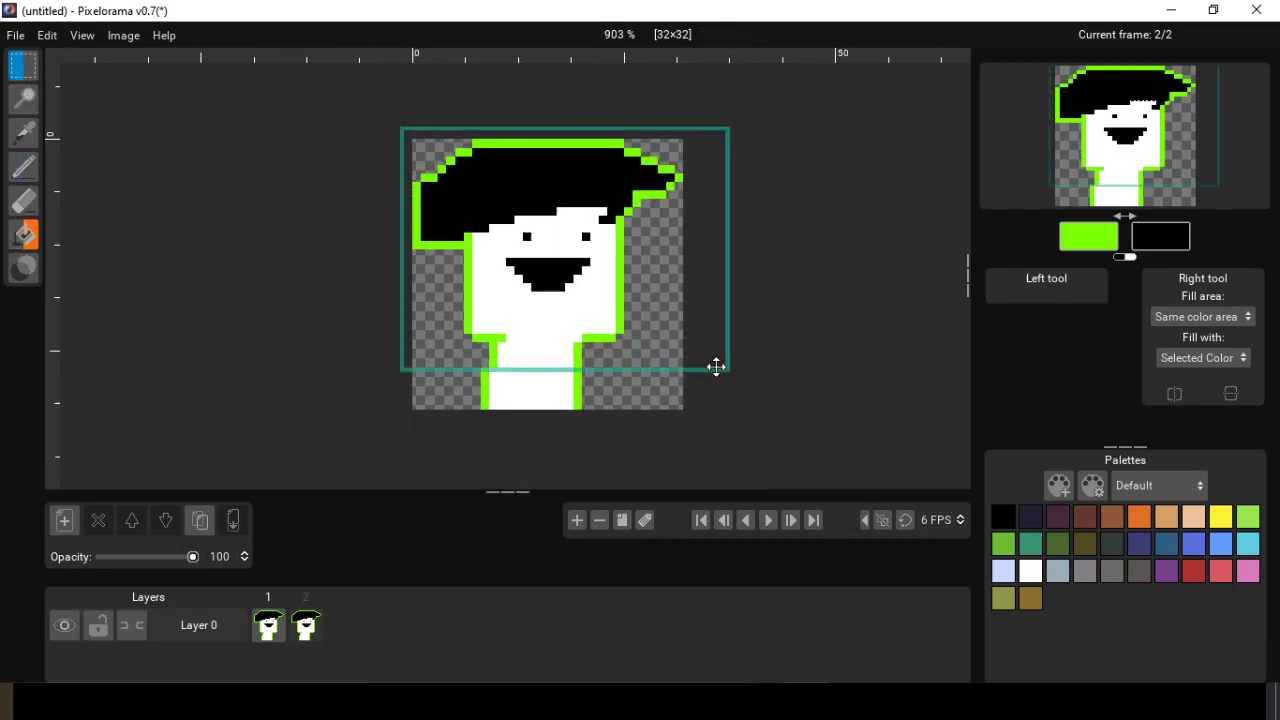
mouse_move(680, 209)
left_mouse_down()
mouse_move(669, 222)
mouse_move(670, 209)
left_mouse_up()
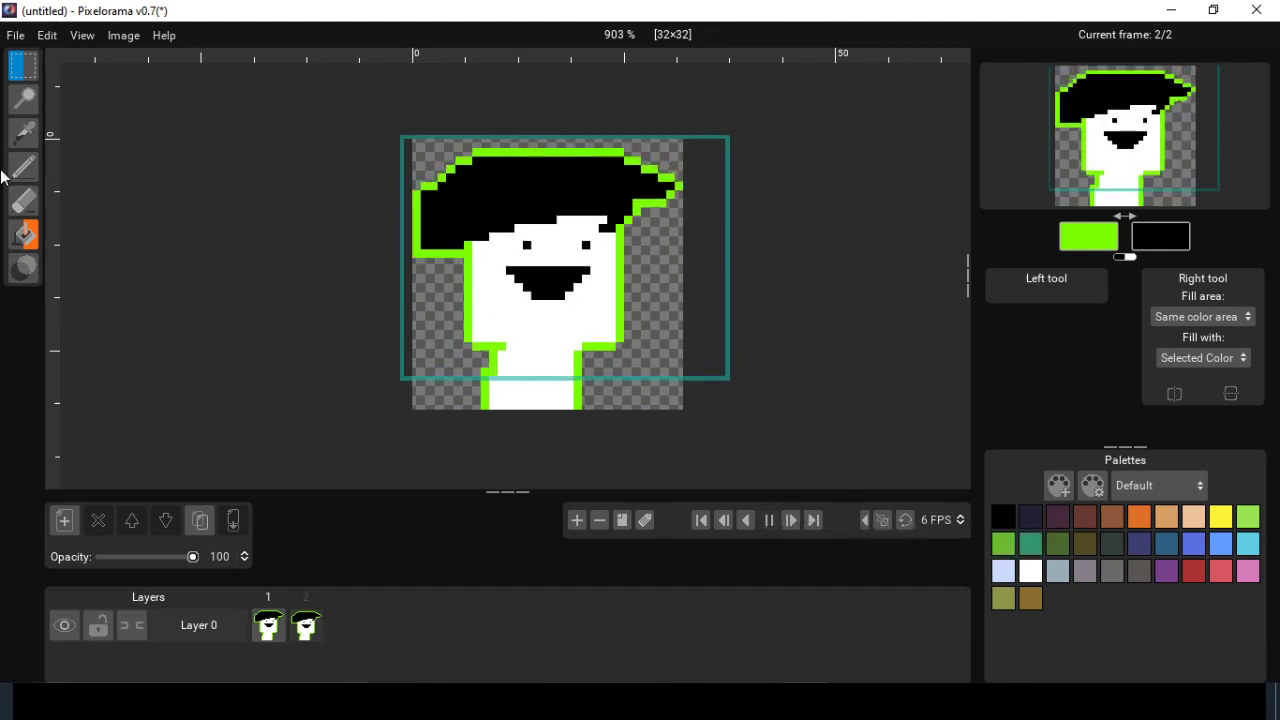
left_click(308, 248)
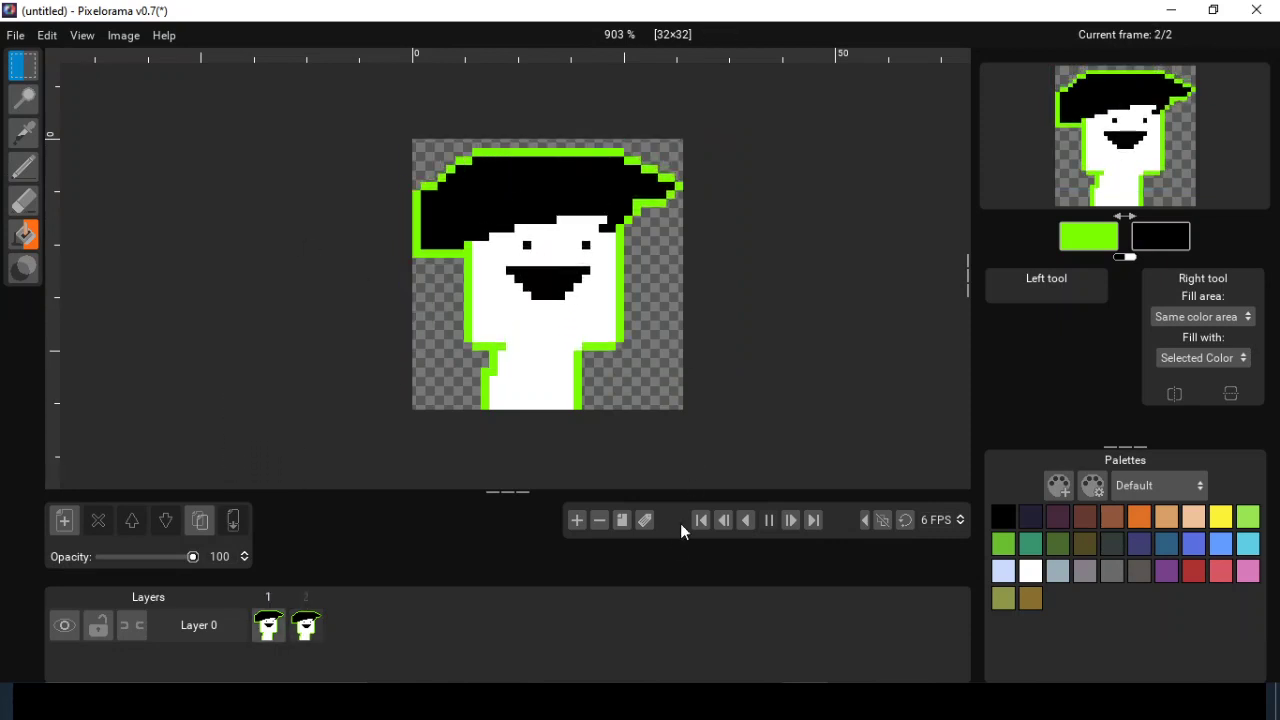
left_click(770, 527)
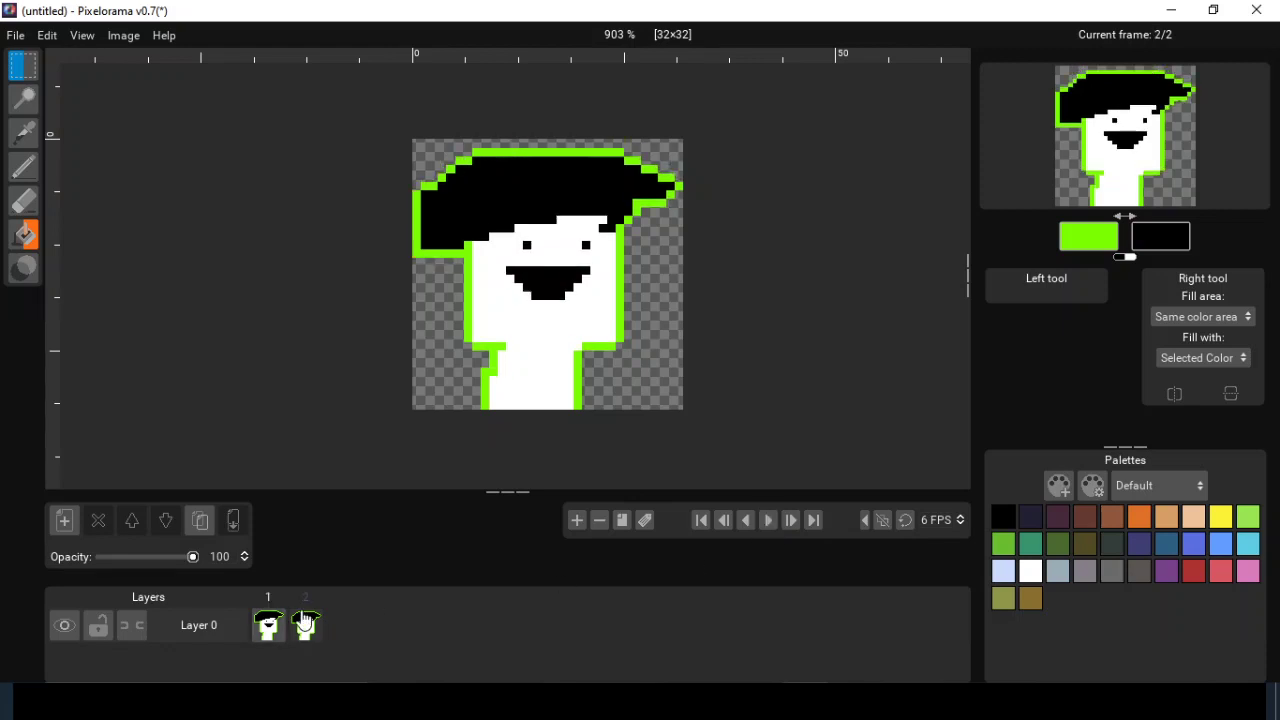
- Duplicate the frame into frames 3 and 4, shifting the character sideways in each copy
left_click(622, 521)
left_click_drag(358, 110, 648, 343)
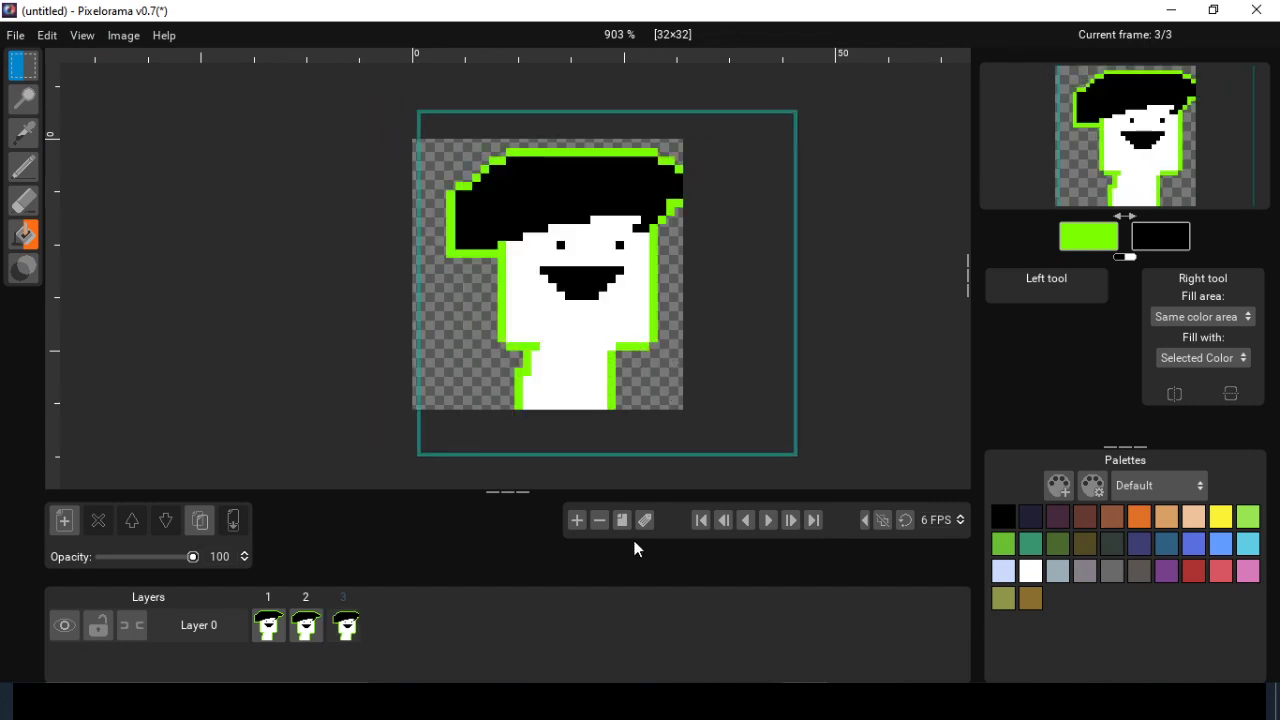
left_click(624, 520)
left_click_drag(640, 394, 642, 362)
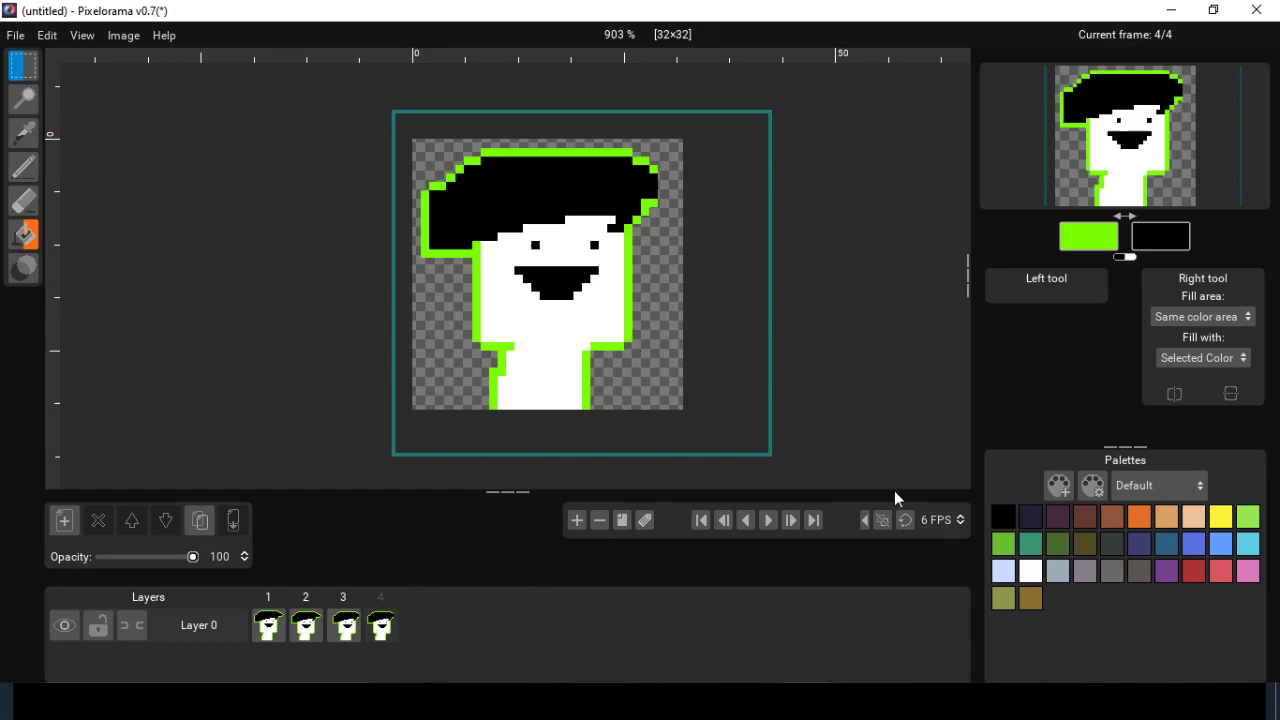
- Play and pause the four-frame animation, then step back through frames 4, 3, 2 and 1
left_click(768, 522)
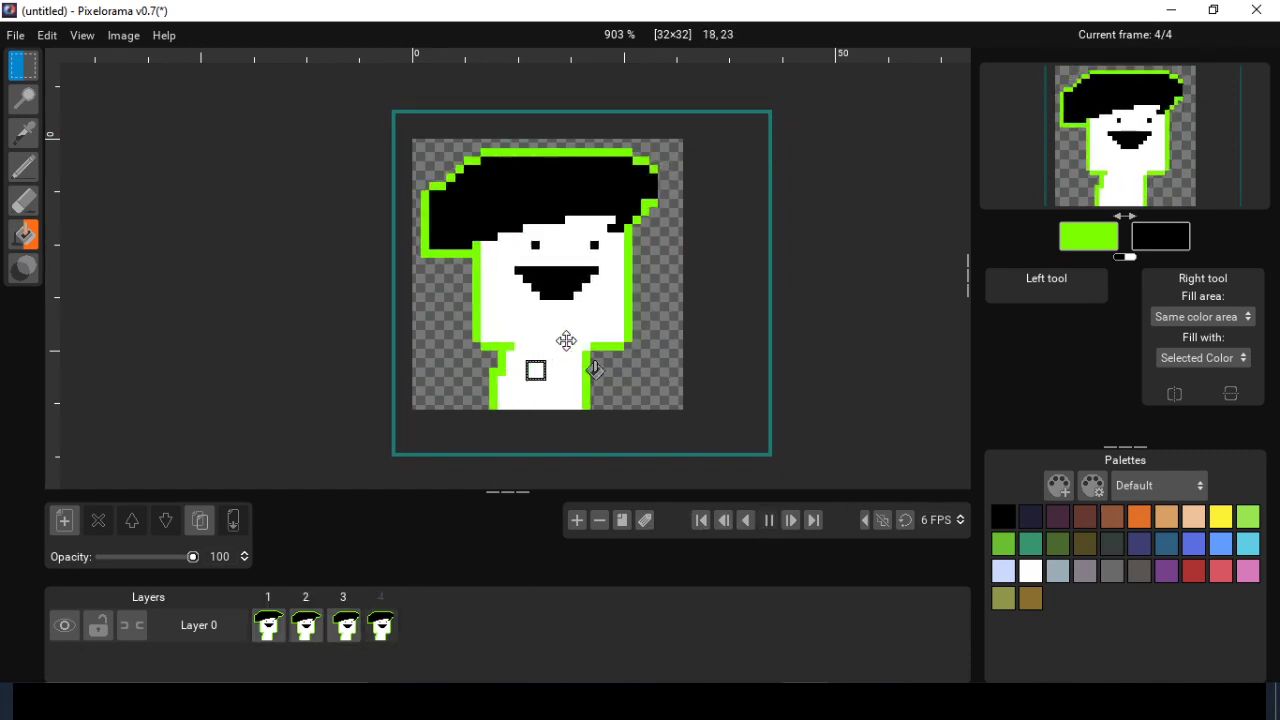
left_click(768, 520)
scroll(800, 400, "down", 3)
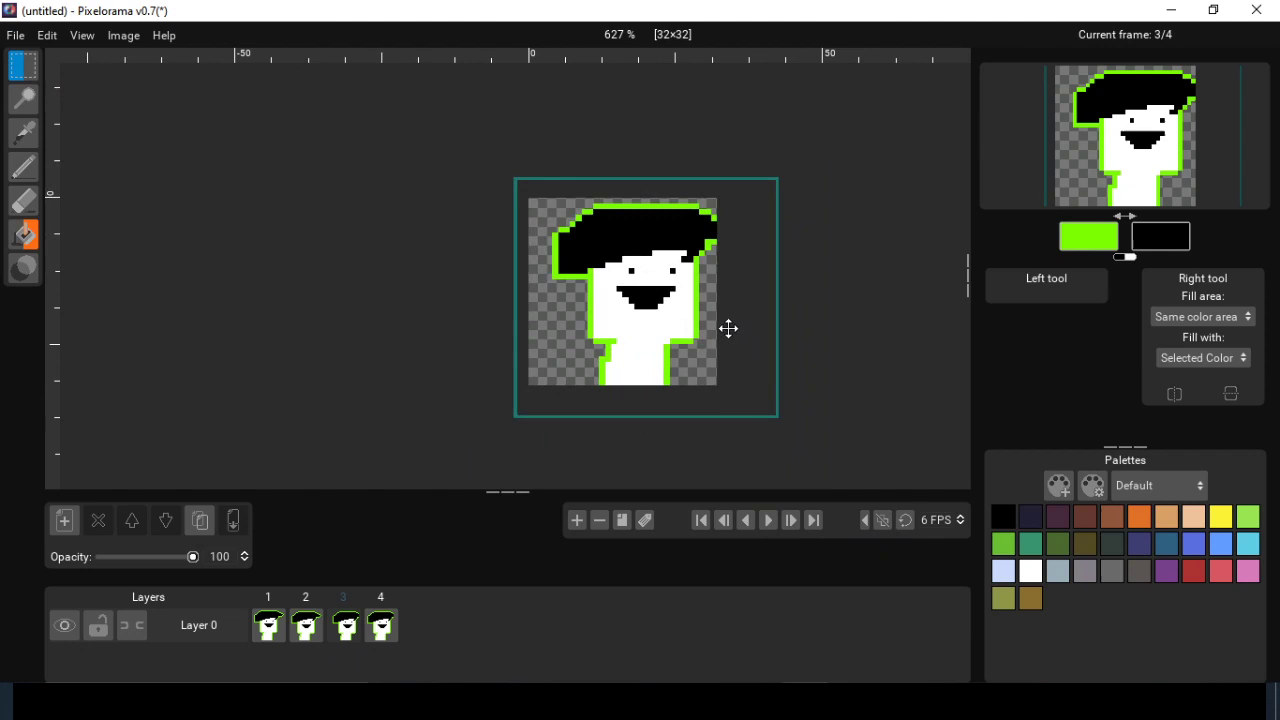
scroll(642, 452, "up", 1)
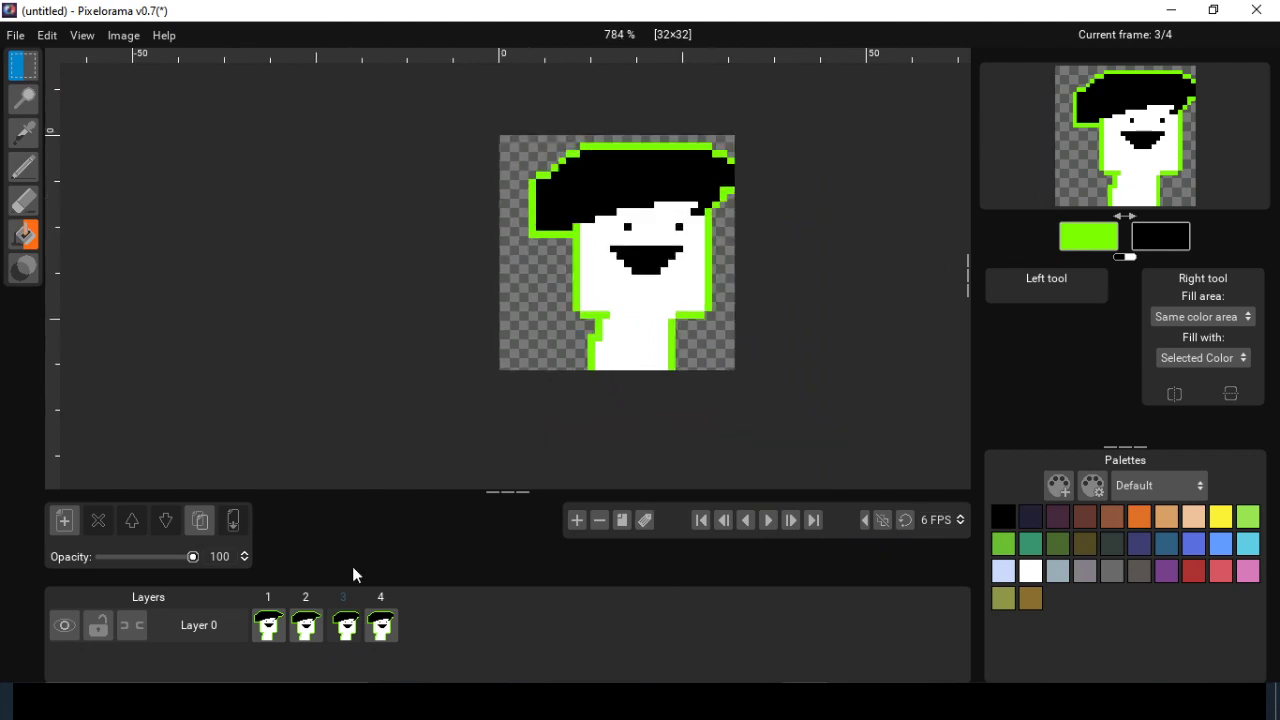
left_click(371, 625)
left_click(346, 632)
left_click(306, 628)
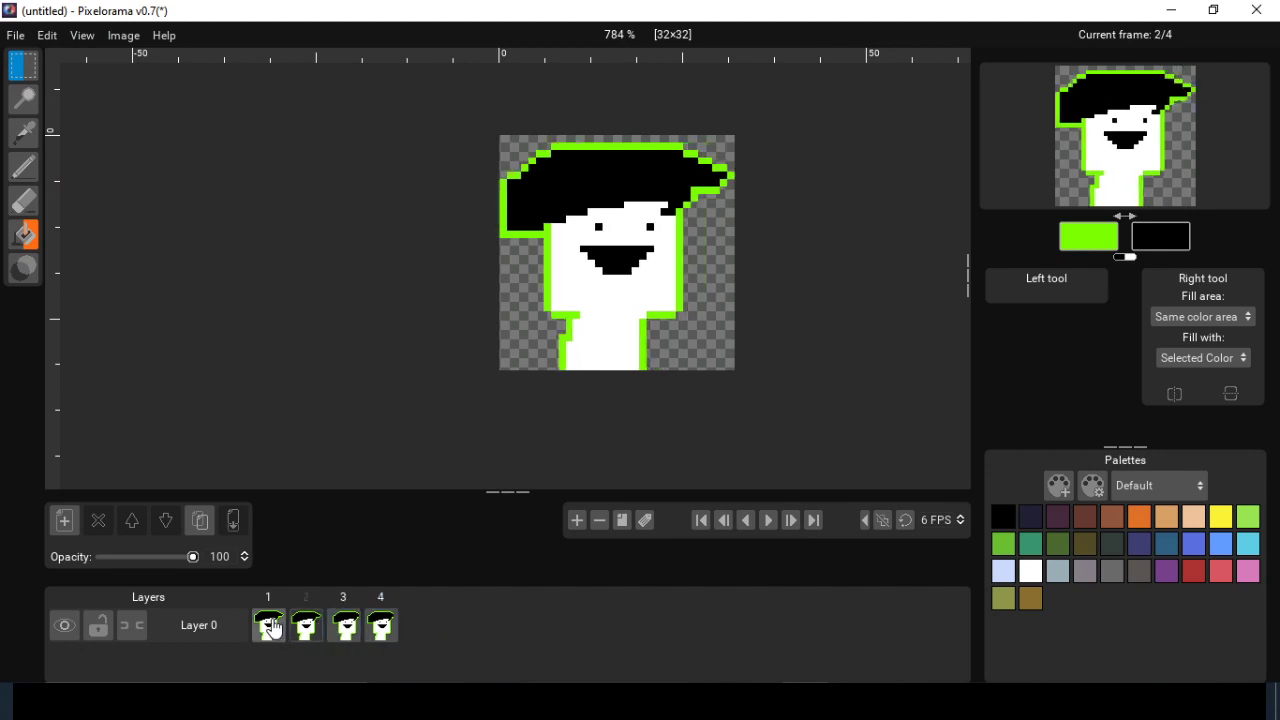
left_click(275, 630)
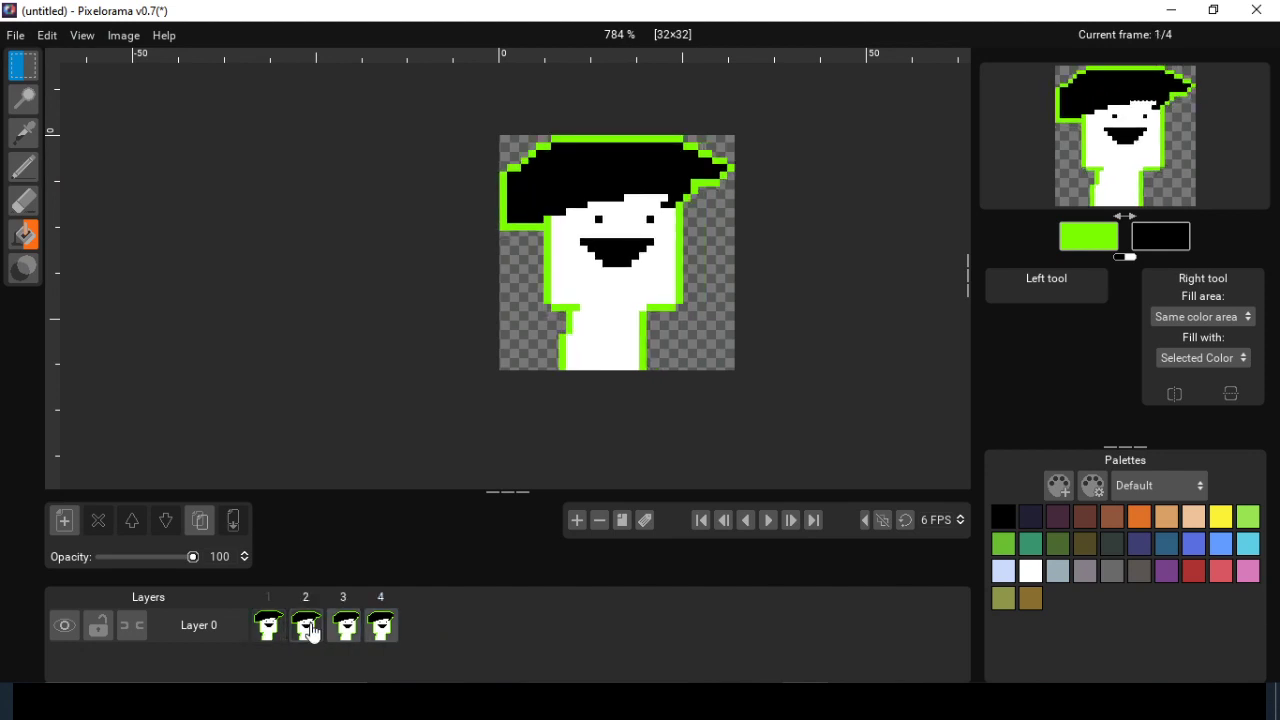
- Add a red 'idle' frame tag covering frames 1–2, then play the animation and select frame 3
left_click(646, 521)
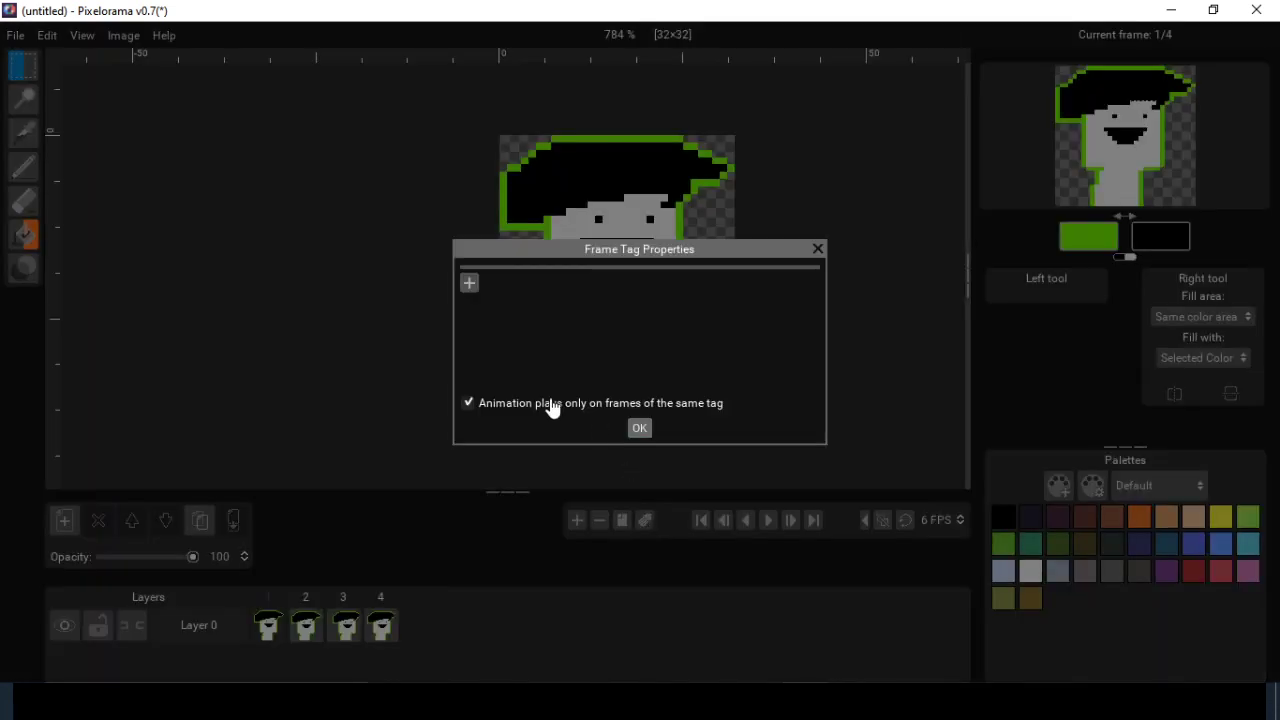
left_click(469, 285)
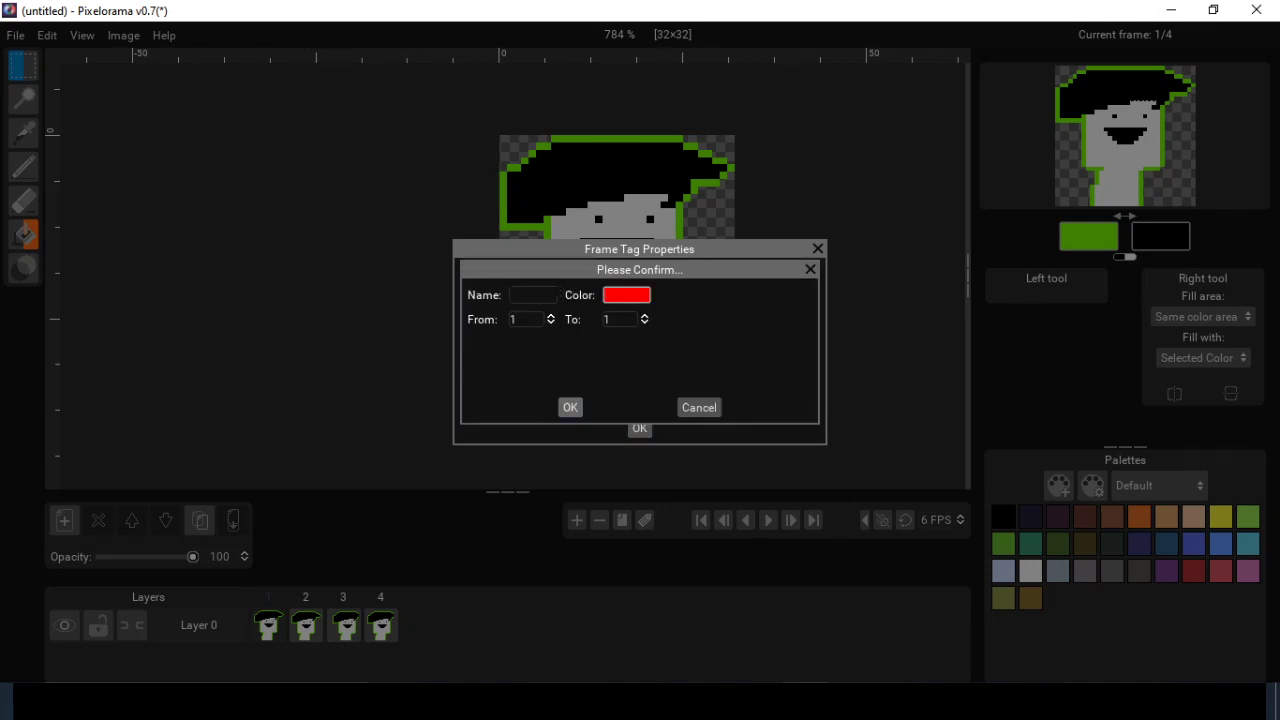
left_click(533, 295)
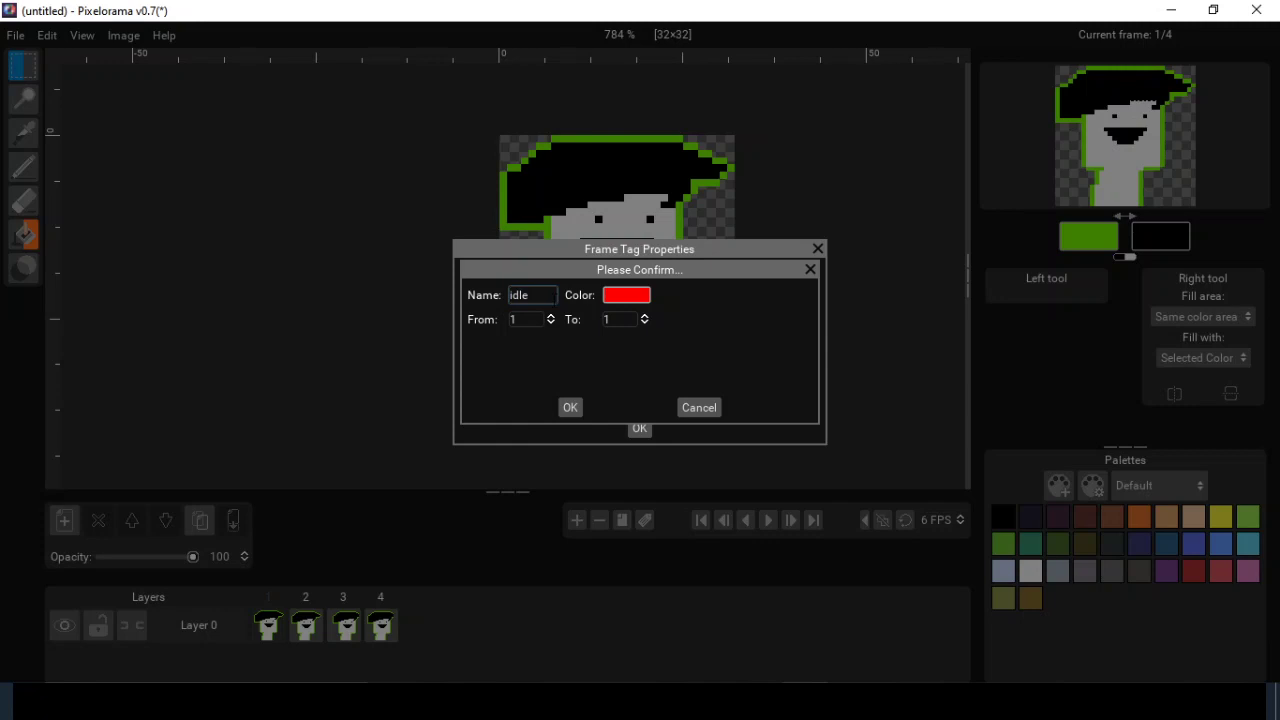
left_click(644, 316)
left_click(571, 408)
left_click(632, 433)
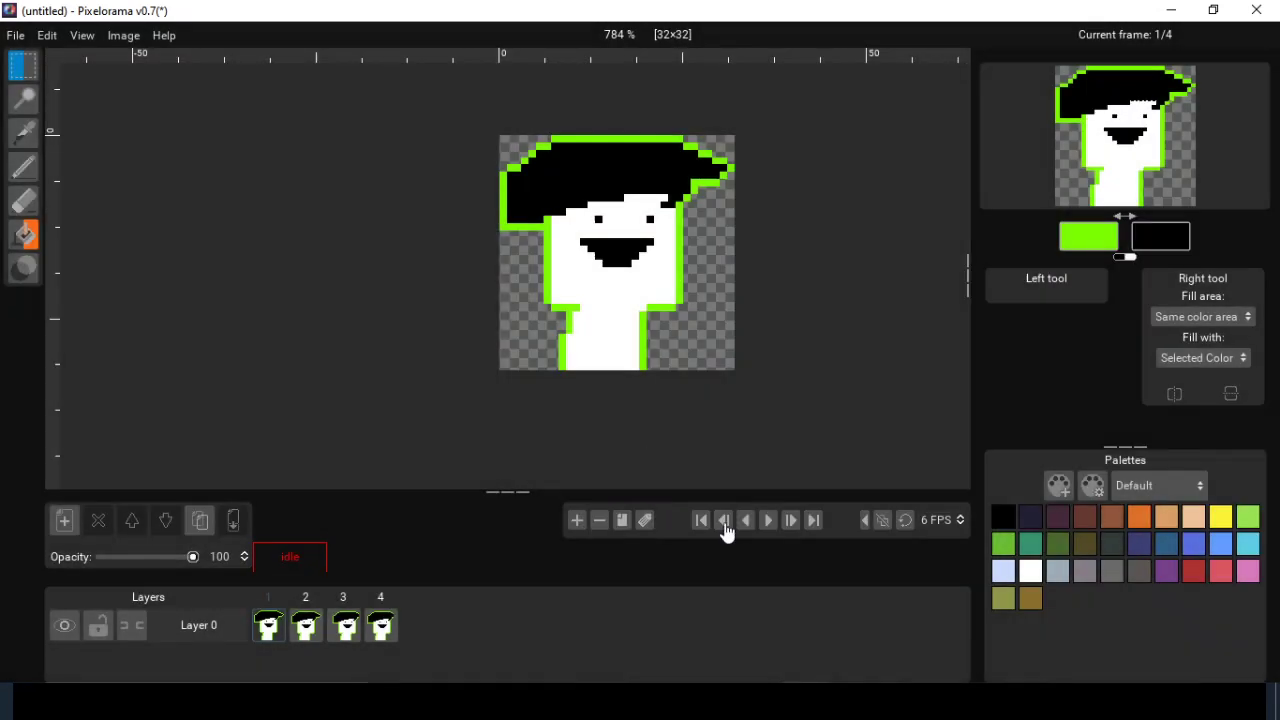
left_click(769, 521)
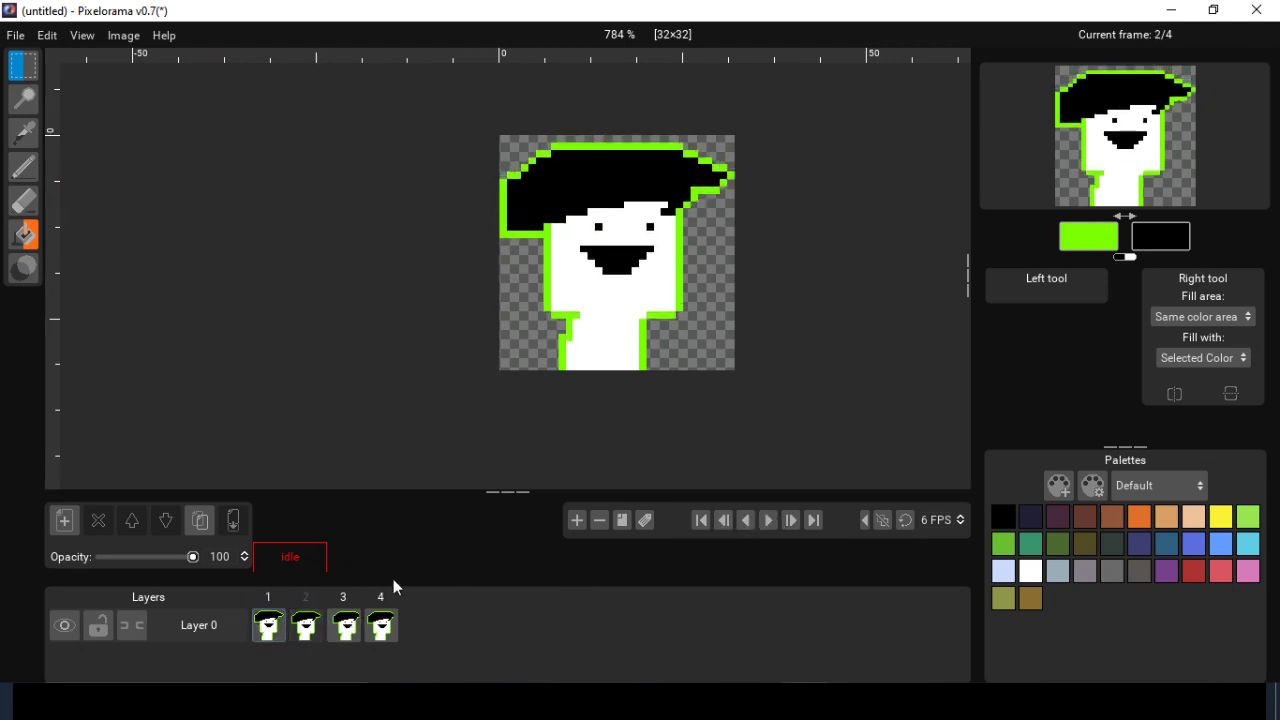
left_click(344, 625)
- Add a new frame tag named 'walk' spanning frames 3–4
left_click(645, 522)
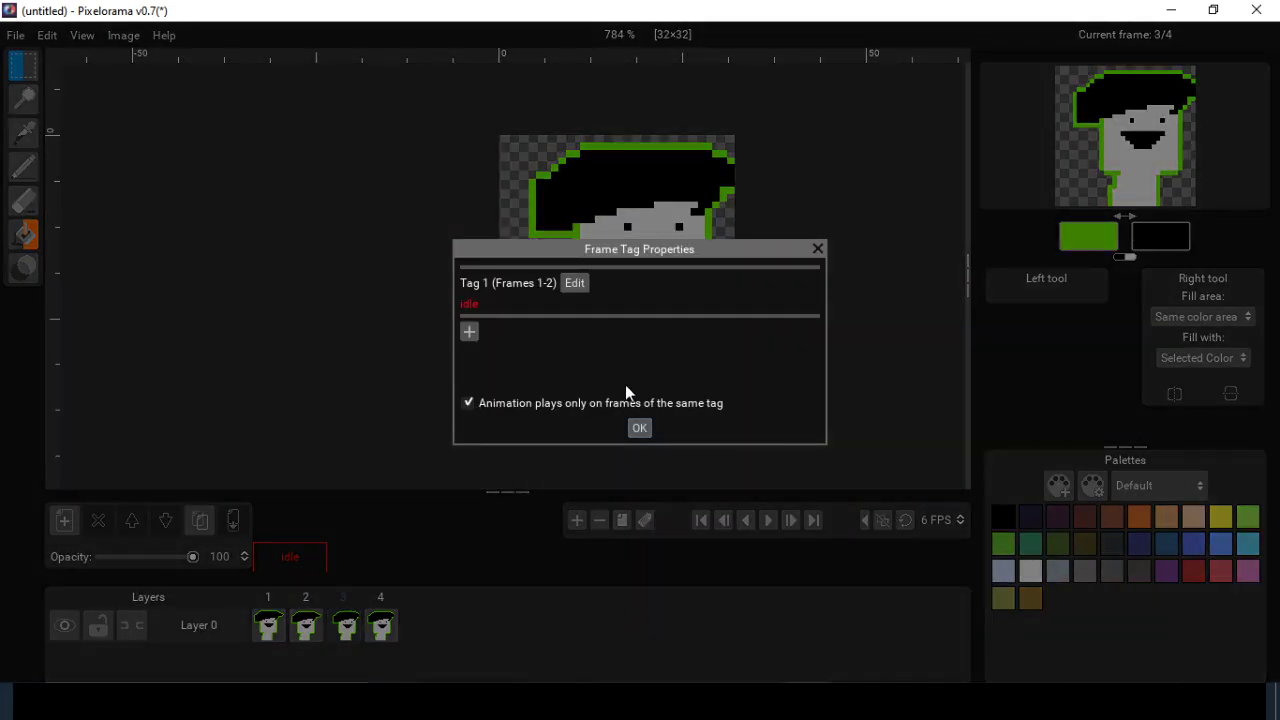
left_click(468, 334)
double_click(527, 295)
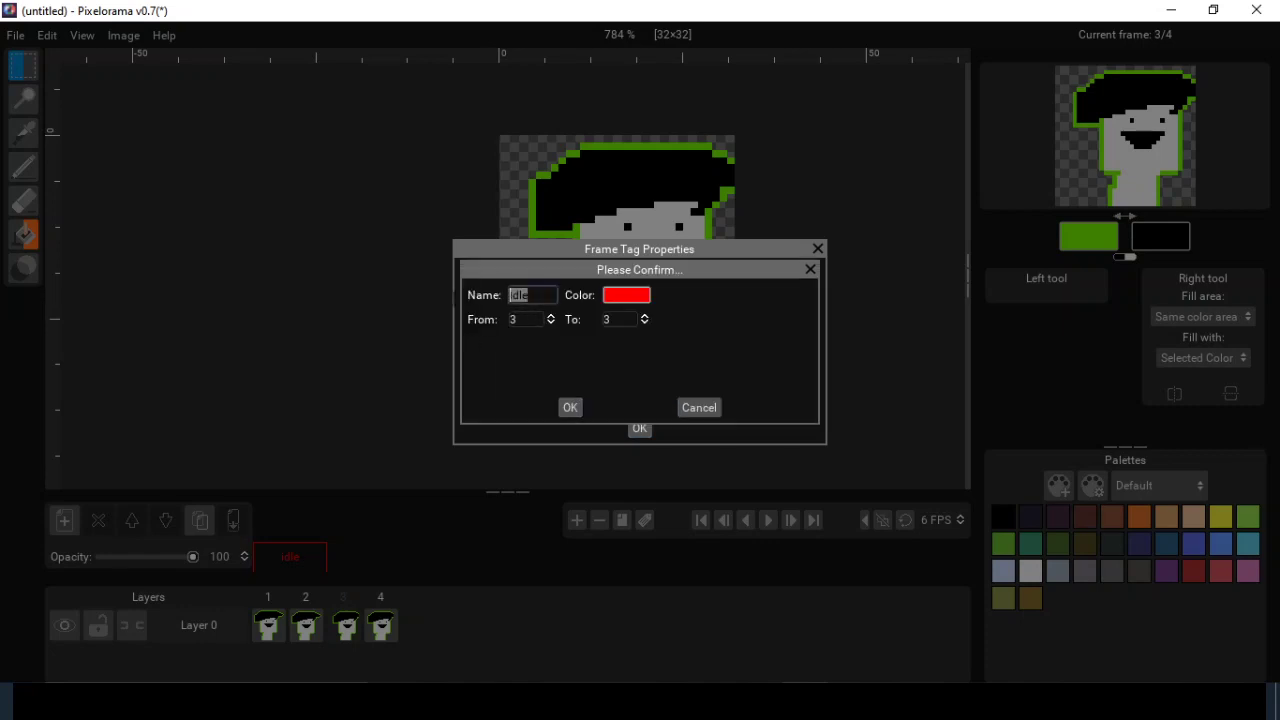
type("walk")
left_click(569, 407)
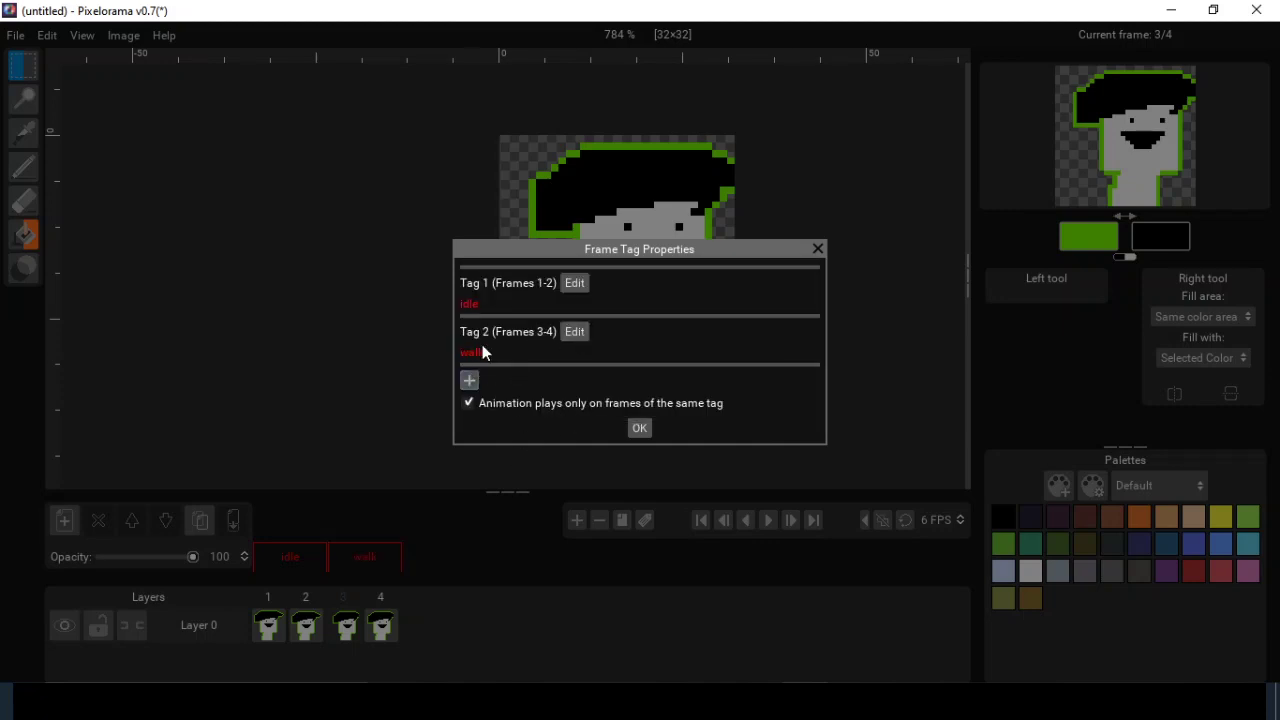
- Change the 'walk' tag's colour to white and apply the changes
left_click(568, 342)
left_click(627, 295)
left_click_drag(514, 23, 363, 131)
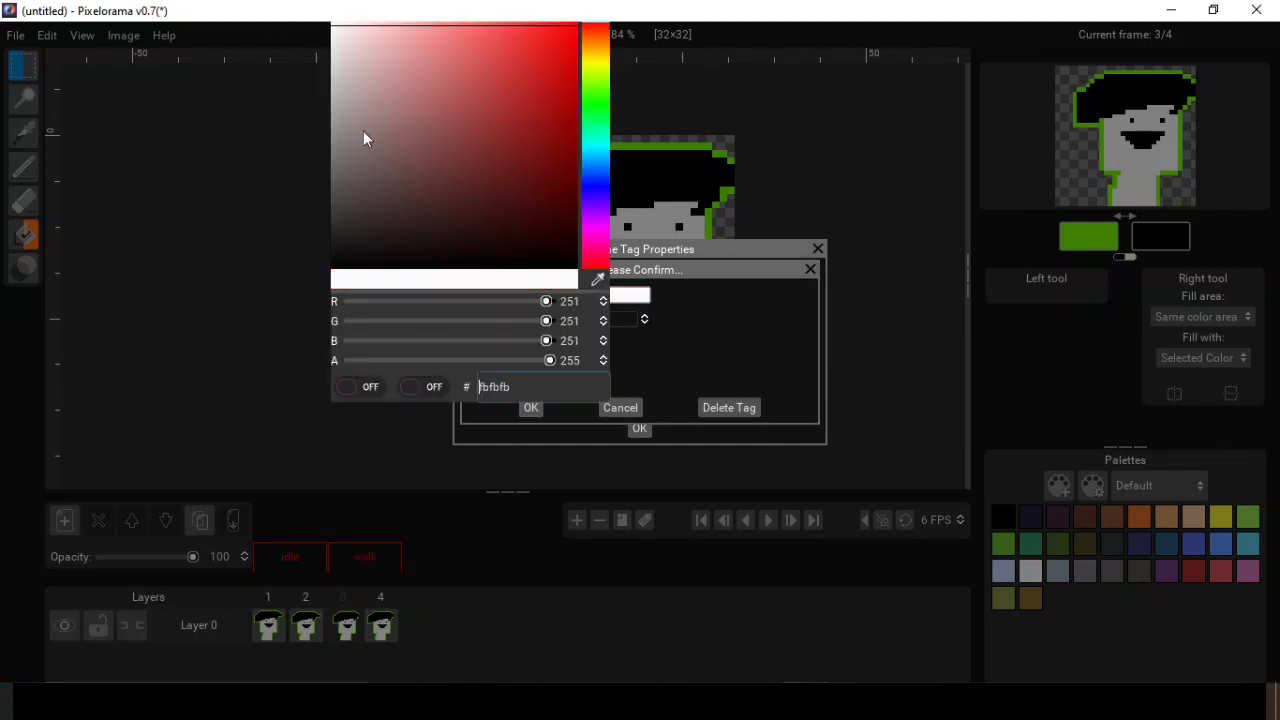
left_click(746, 367)
left_click(530, 408)
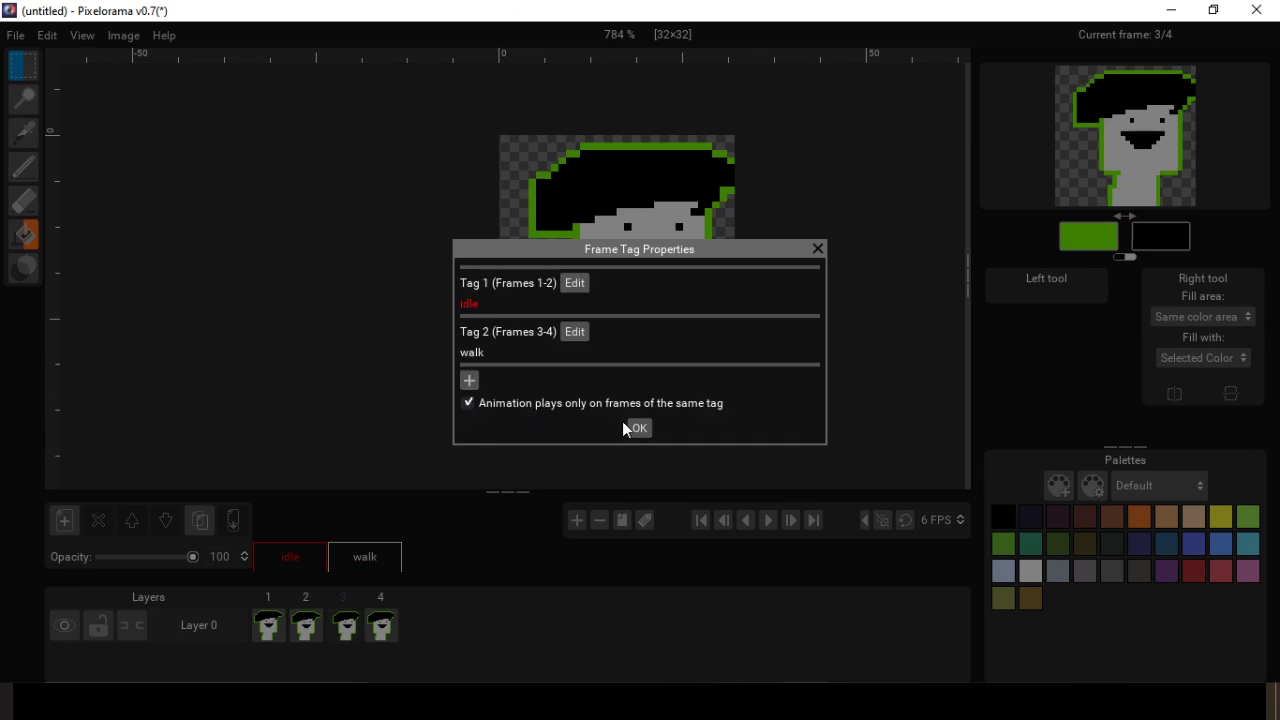
left_click(634, 428)
- Play the tagged animation, view frame 1, and pick red from the palette as primary colour
left_click(765, 520)
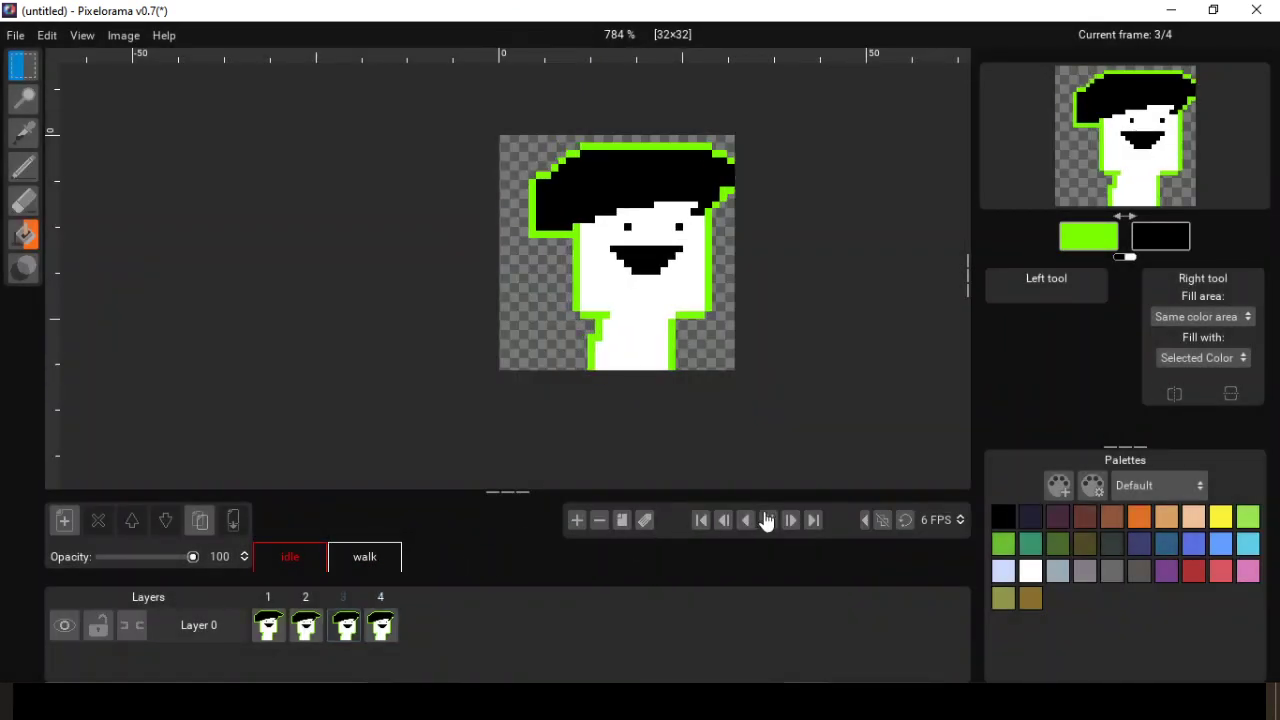
left_click(267, 628)
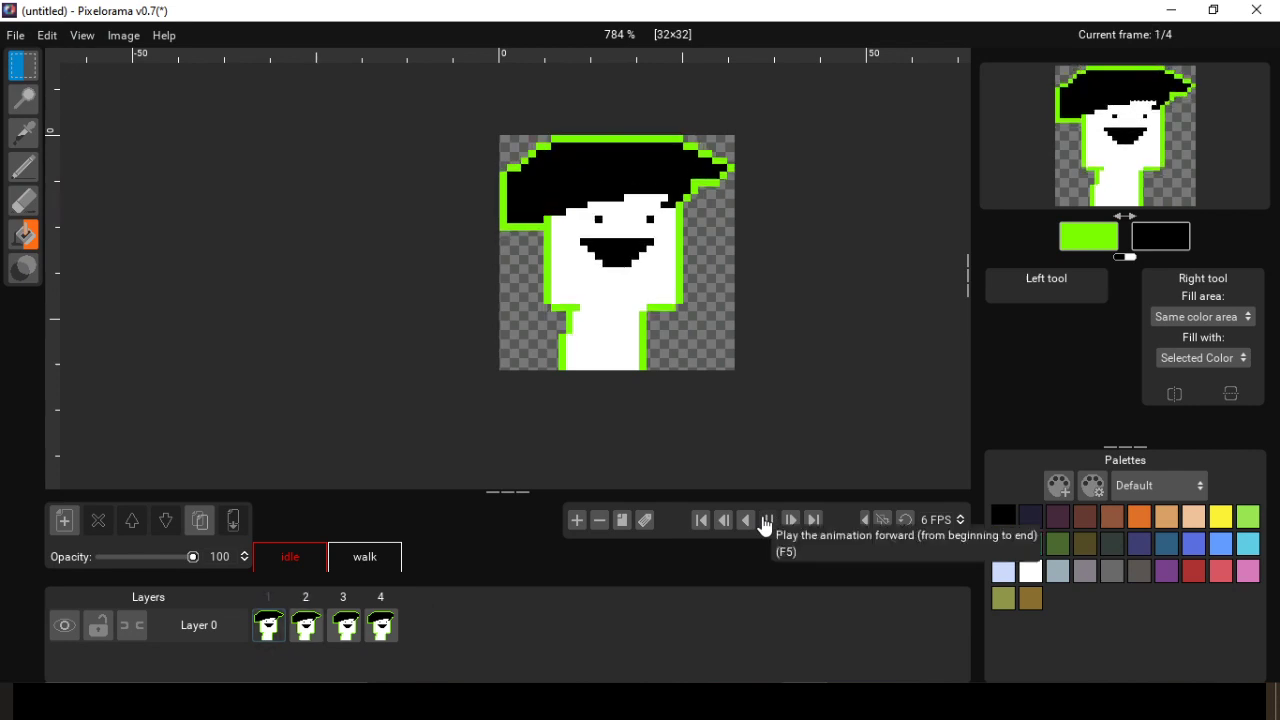
left_click(1194, 517)
left_click(1167, 544)
left_click(1193, 571)
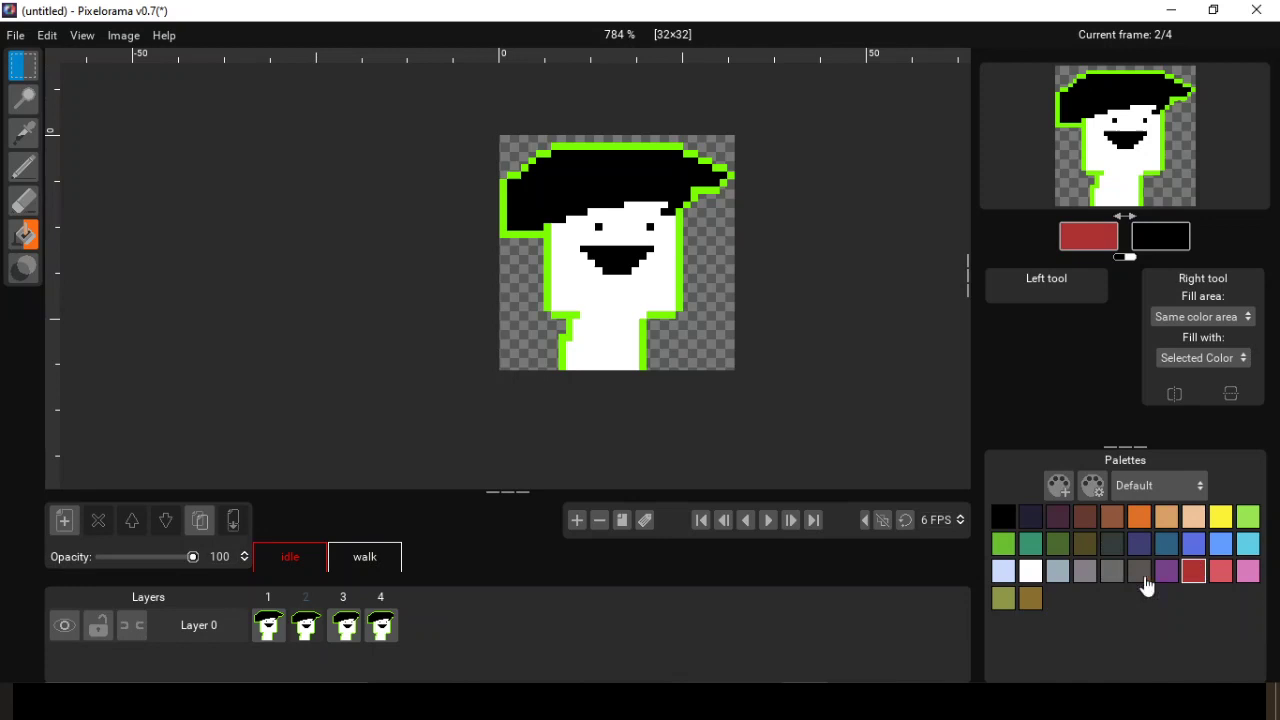